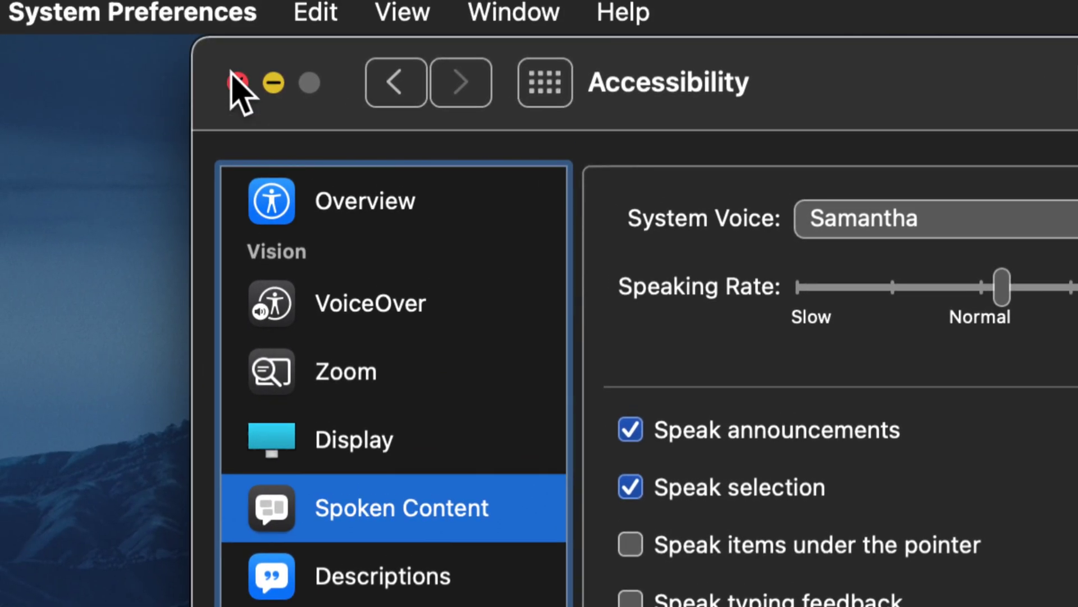
Close System Preferences and view About This Mac from the Apple menu
{"action": "left_click", "coordinate": [181, 81]}
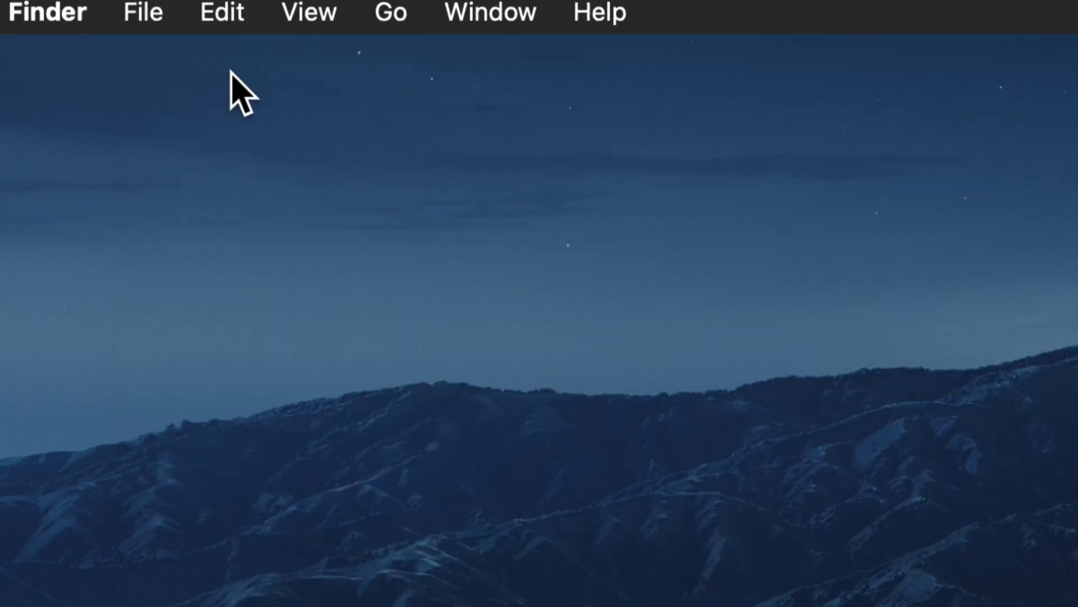
{"action": "left_click", "coordinate": [39, 21]}
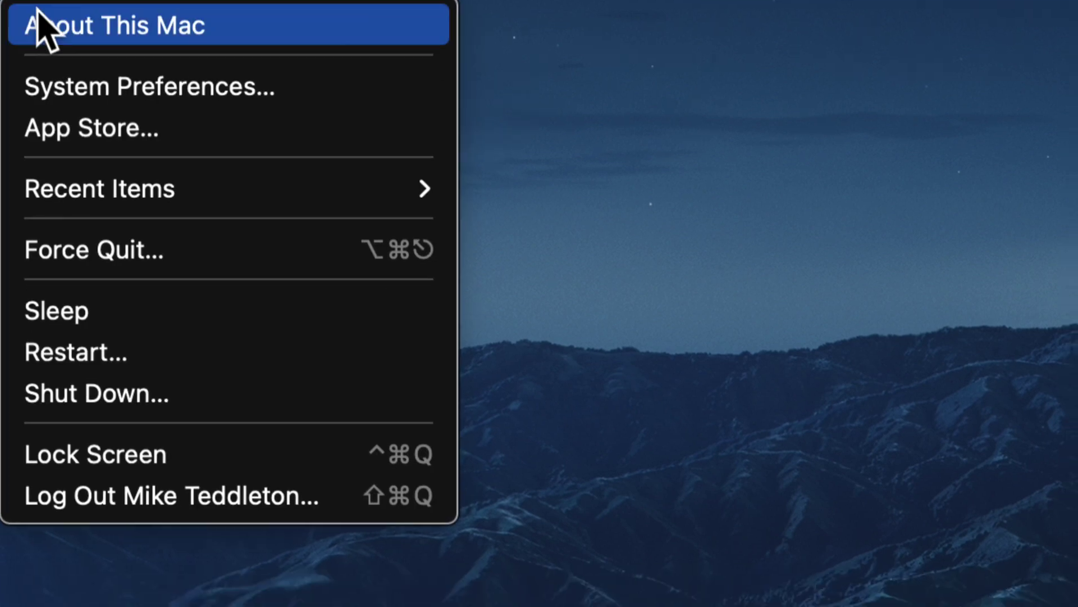
{"action": "left_click", "coordinate": [42, 26]}
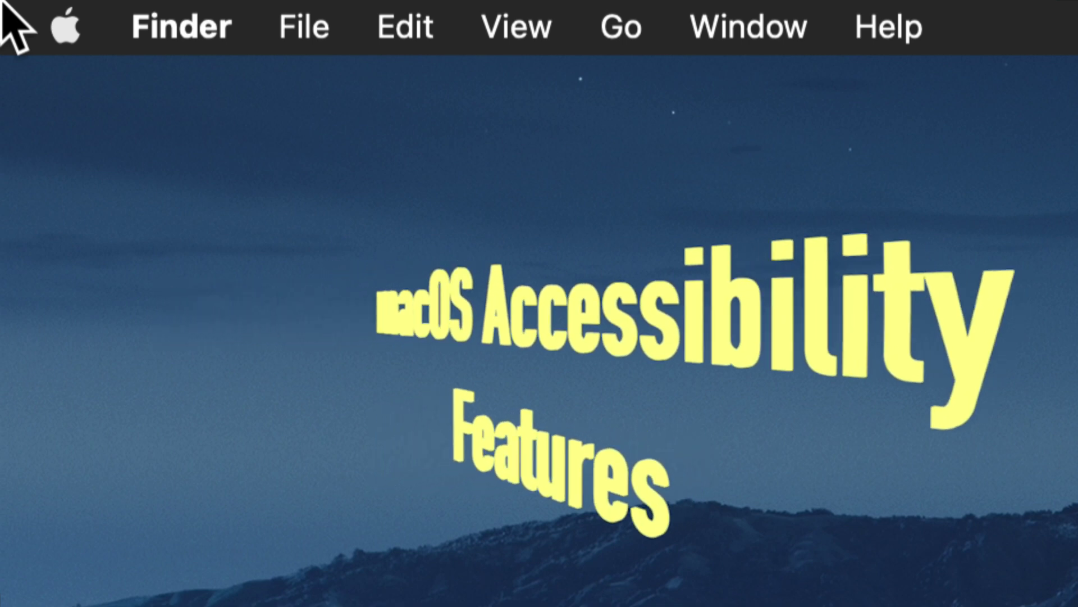
Relaunch System Preferences from the Apple menu and go to the Accessibility pane
{"action": "left_click", "coordinate": [44, 1]}
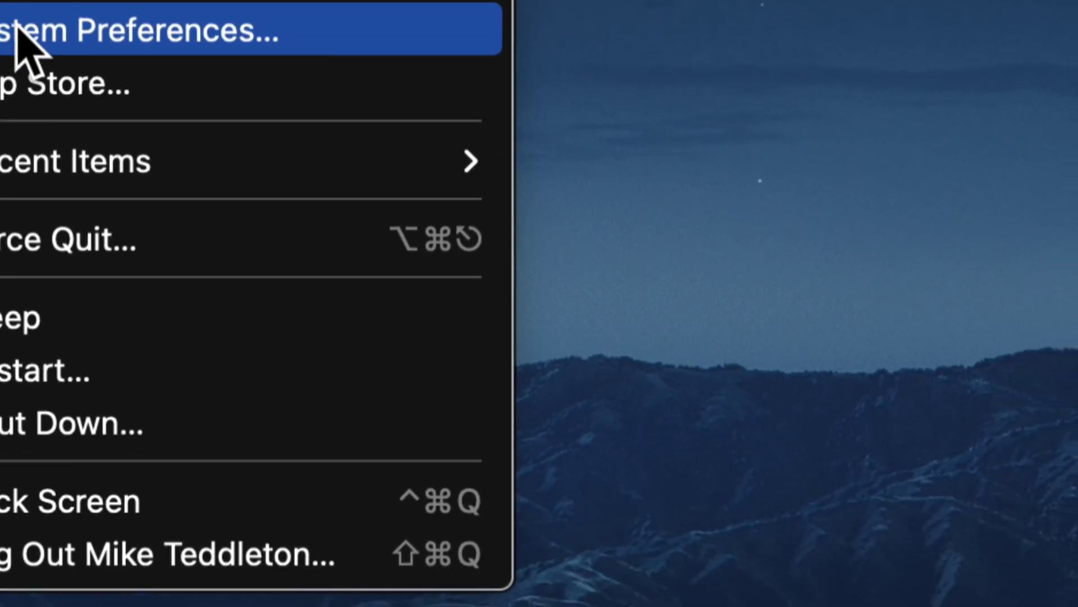
{"action": "left_click", "coordinate": [17, 29]}
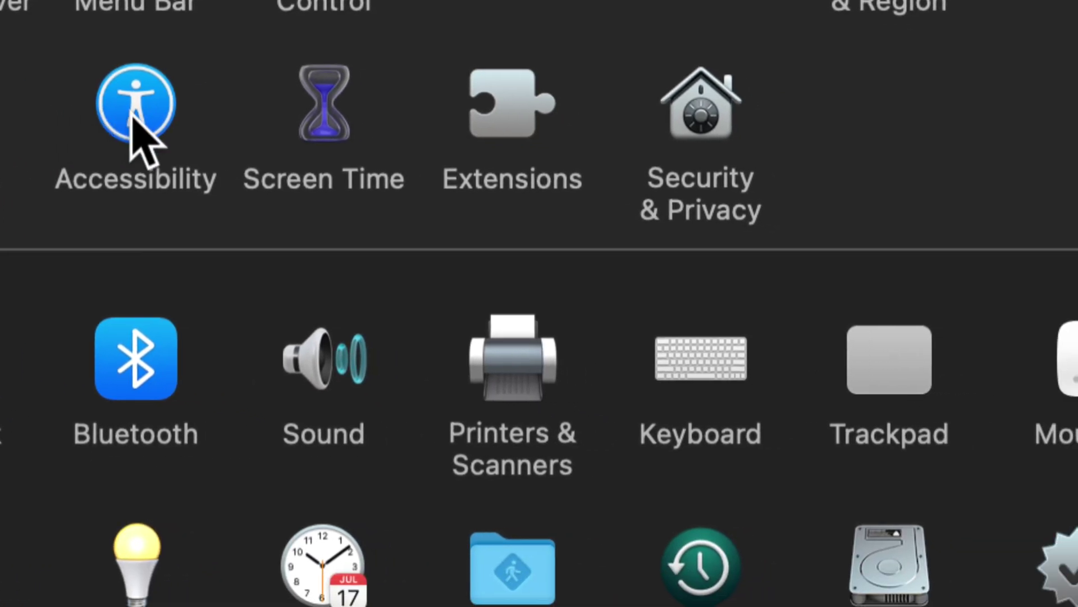
{"action": "left_click", "coordinate": [135, 141]}
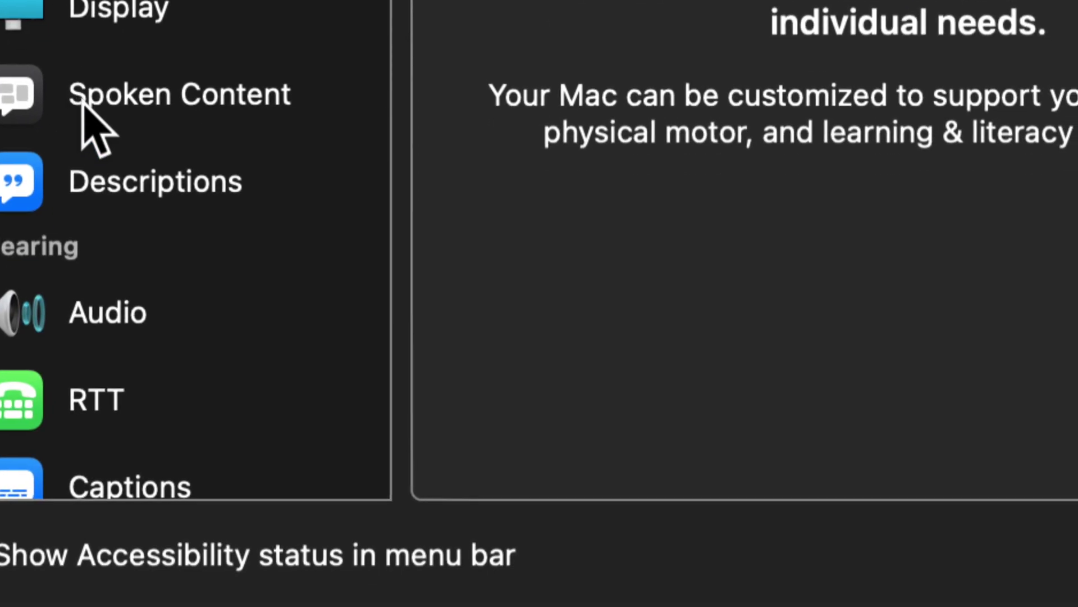
Select Spoken Content in the Accessibility sidebar
{"action": "left_click", "coordinate": [82, 101]}
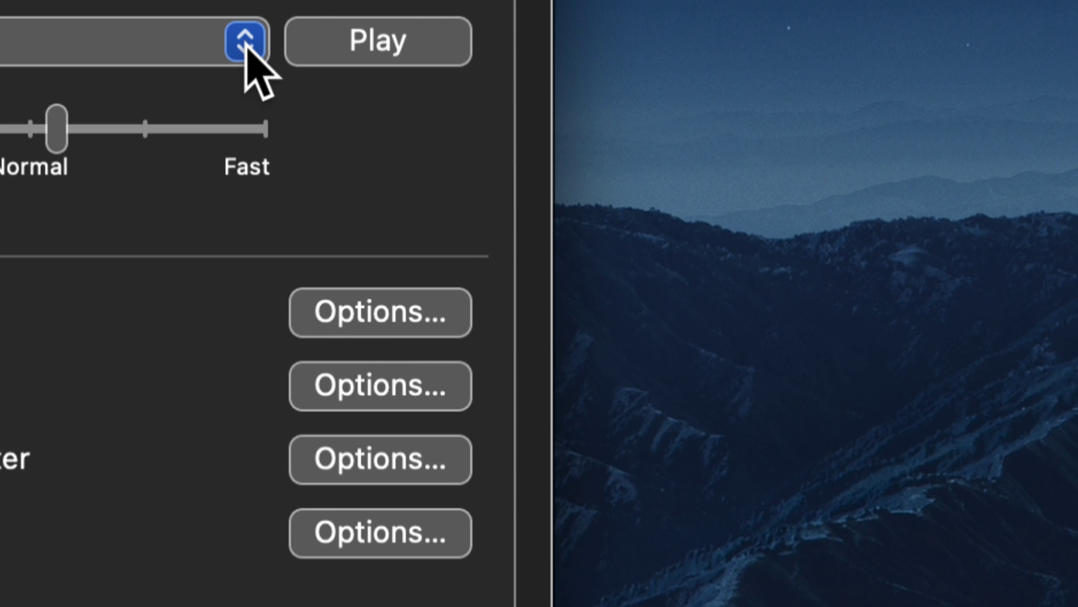
{"action": "left_click", "coordinate": [246, 46]}
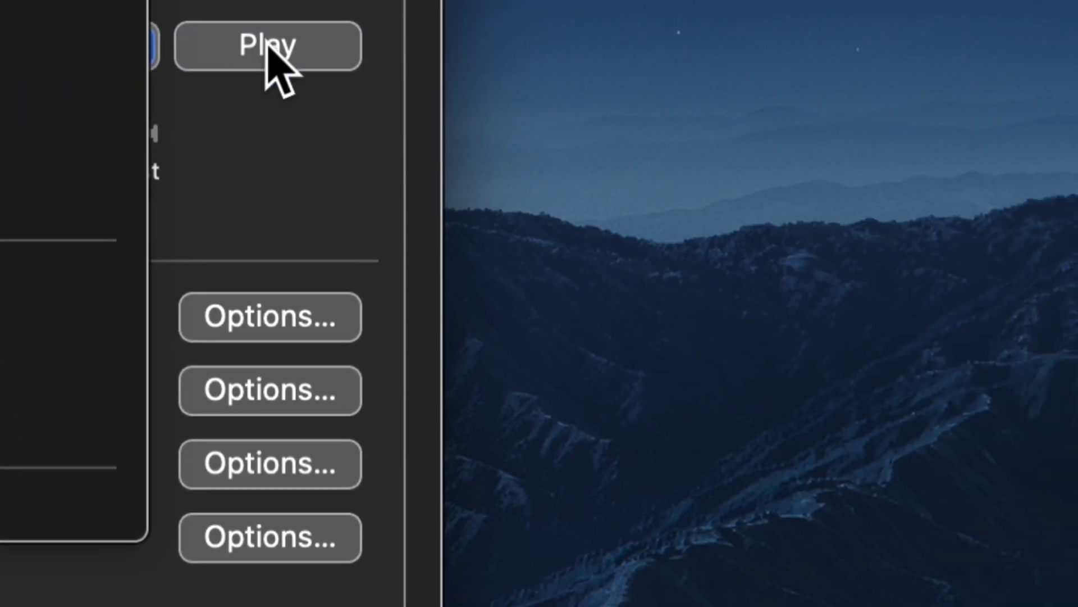
{"action": "left_click", "coordinate": [682, 49]}
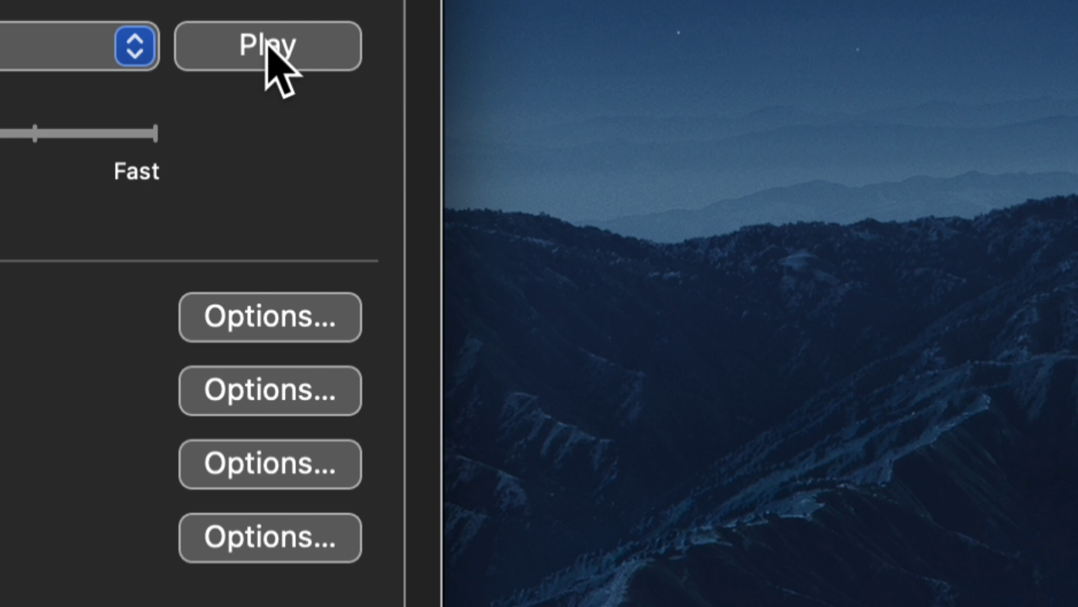
{"action": "left_click", "coordinate": [268, 50]}
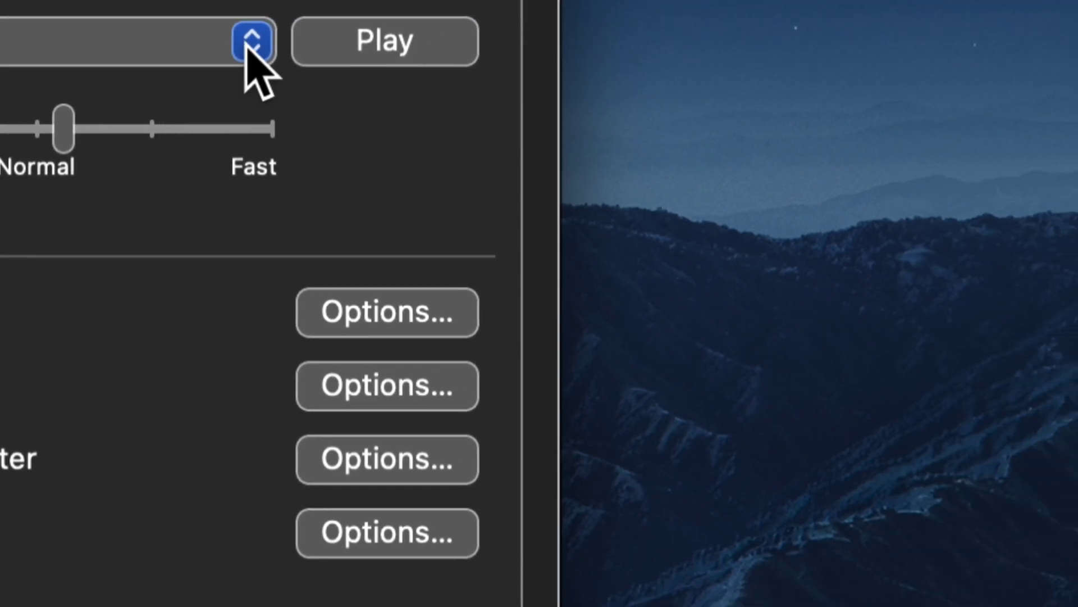
Switch the system voice to Allison and play a sample
{"action": "left_click", "coordinate": [250, 49]}
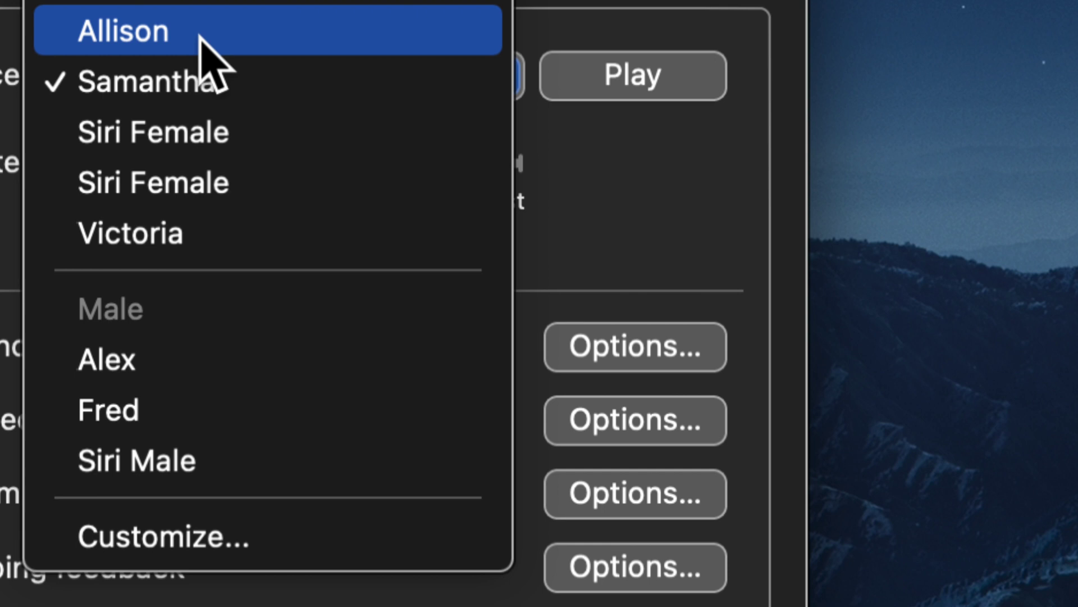
{"action": "left_click", "coordinate": [199, 37]}
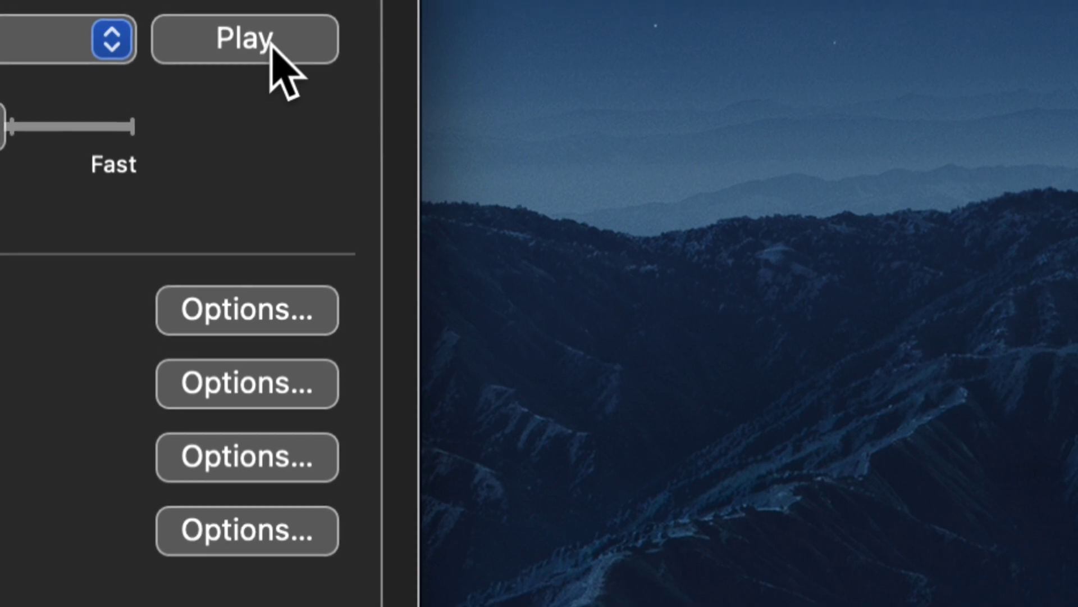
{"action": "left_click", "coordinate": [271, 45]}
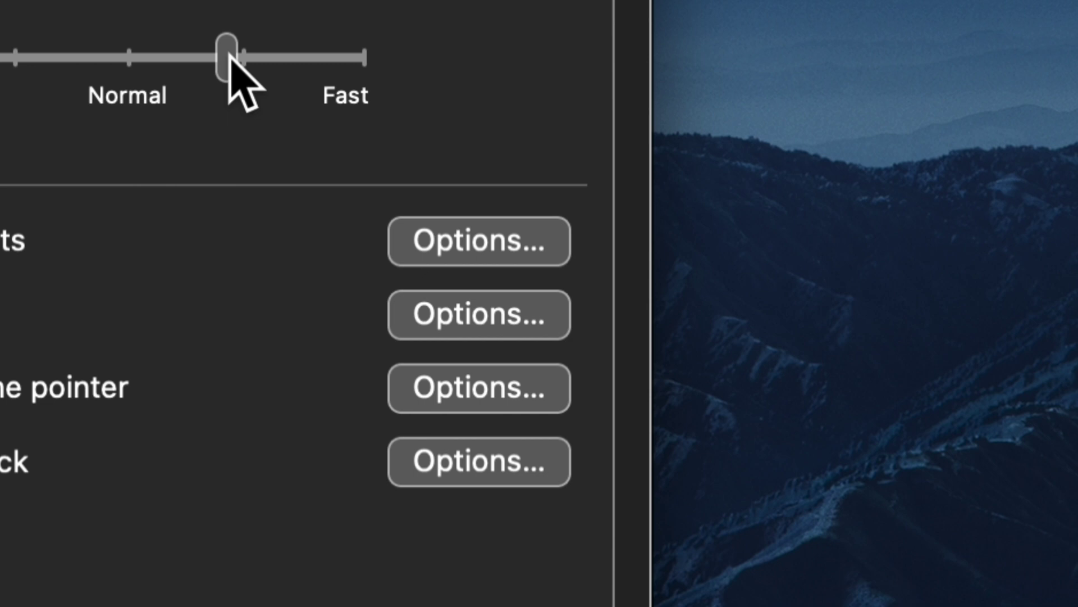
Preview the speaking rate slowed and then at maximum Fast, then return it to Normal
{"action": "left_click_drag", "start_coordinate": [229, 53], "coordinate": [24, 74]}
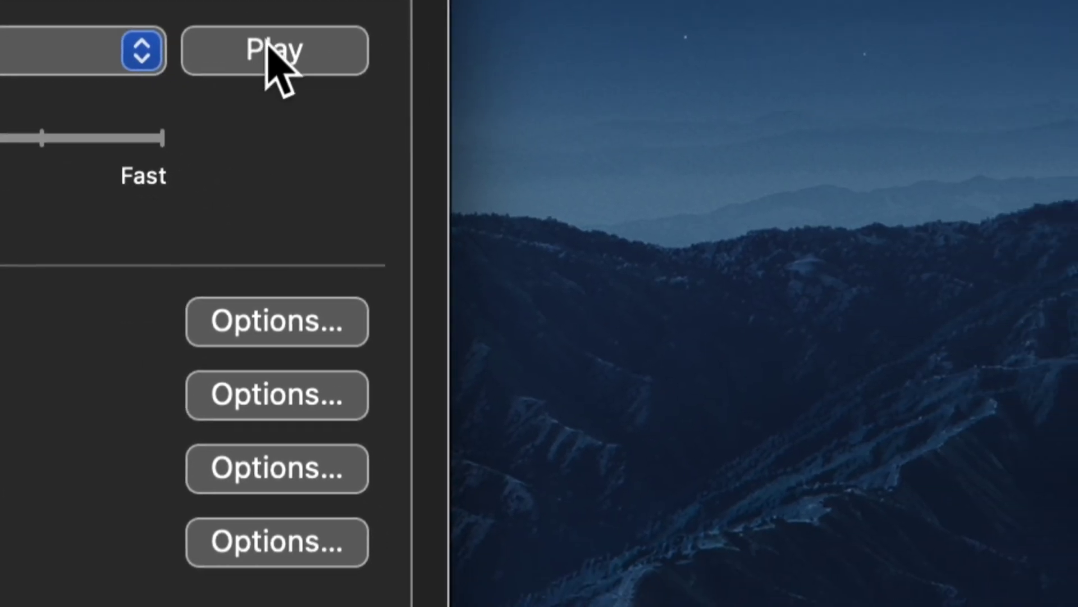
{"action": "left_click", "coordinate": [267, 46]}
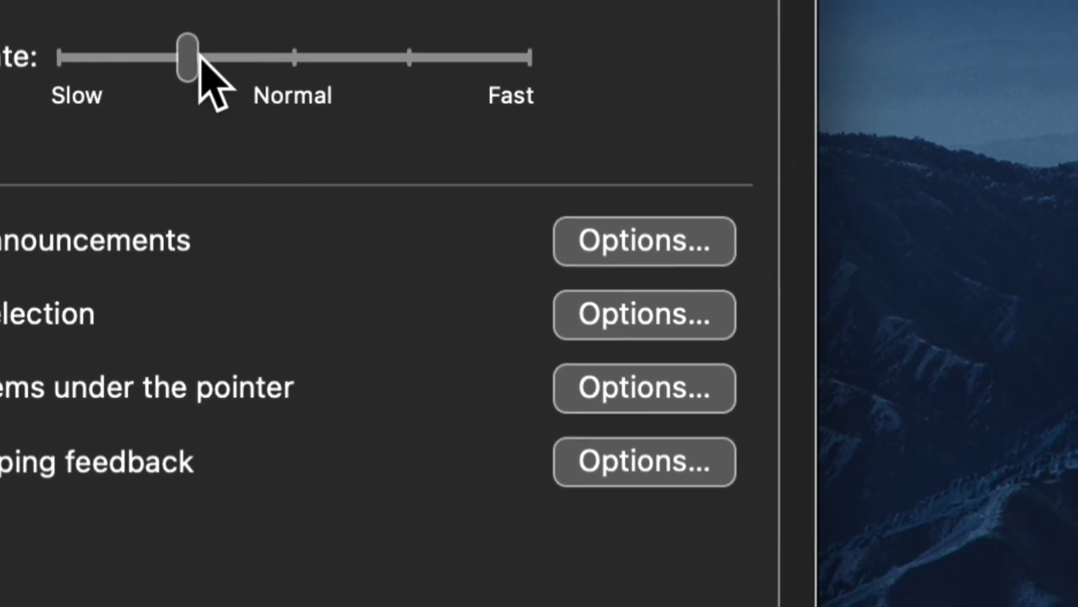
{"action": "left_click", "coordinate": [243, 55]}
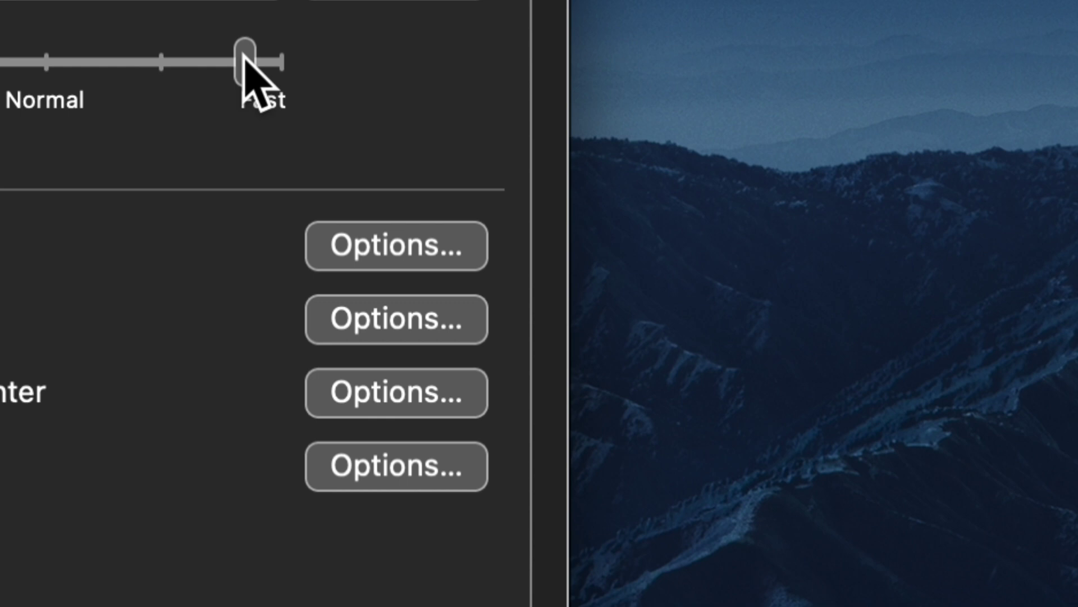
{"action": "left_click", "coordinate": [250, 53]}
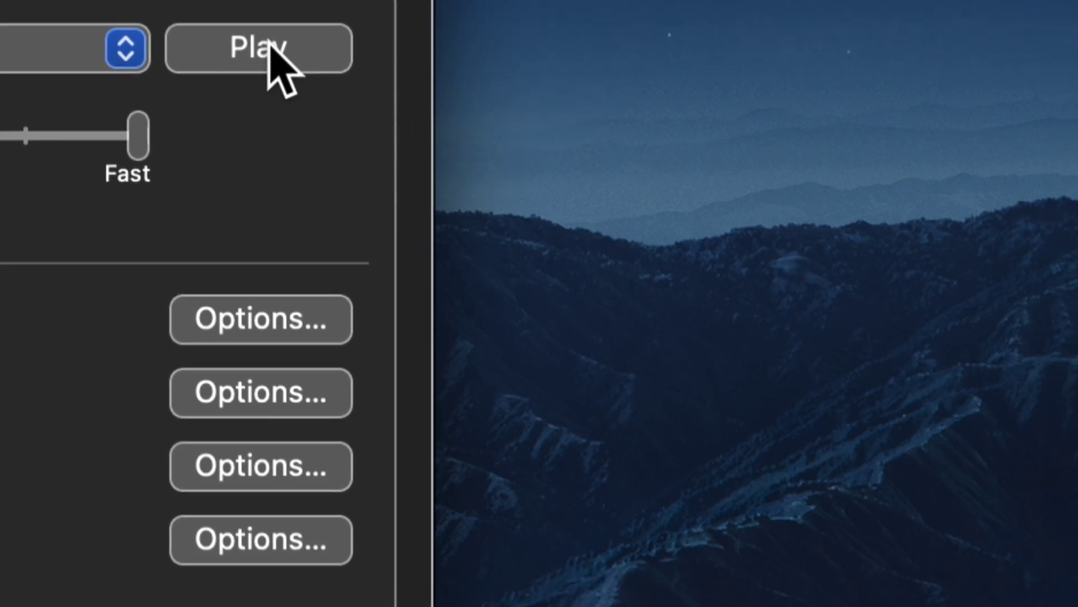
{"action": "left_click", "coordinate": [269, 45]}
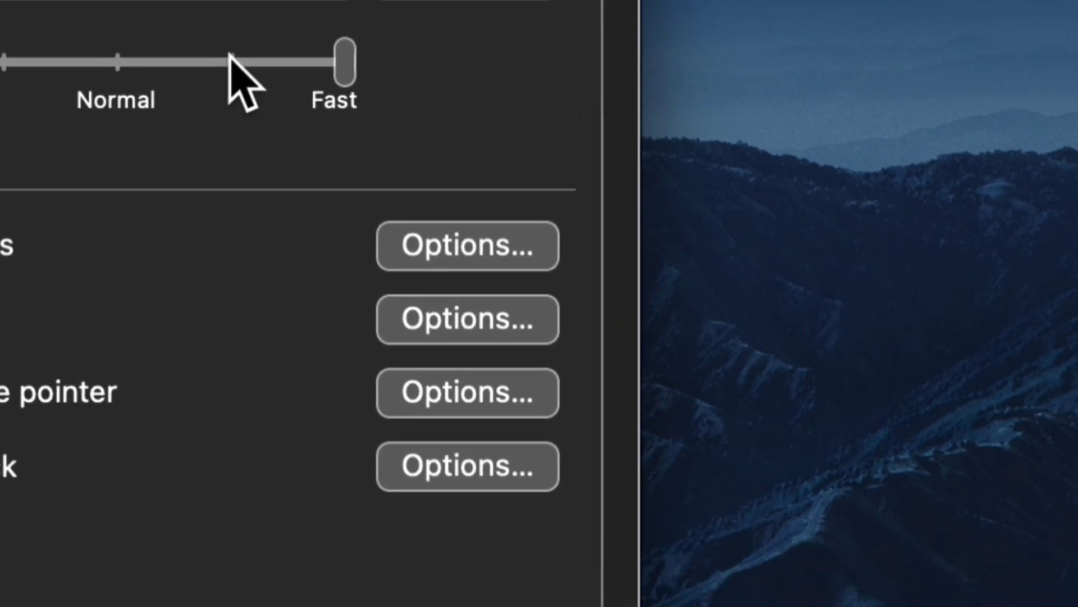
{"action": "left_click", "coordinate": [152, 62]}
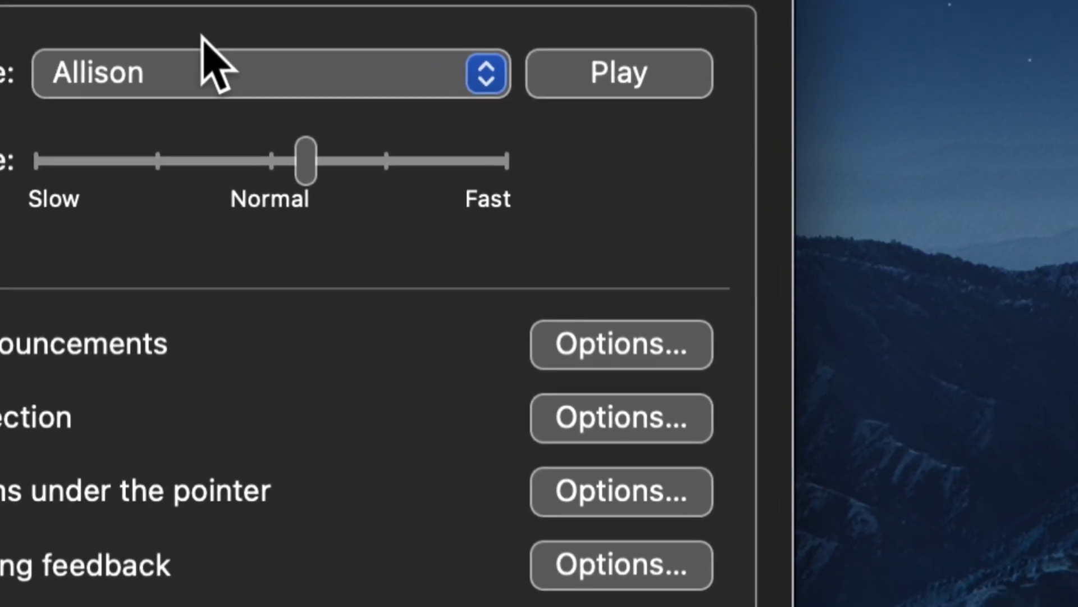
Preview the Alex voice, then make Samantha the system voice
{"action": "left_click", "coordinate": [485, 72]}
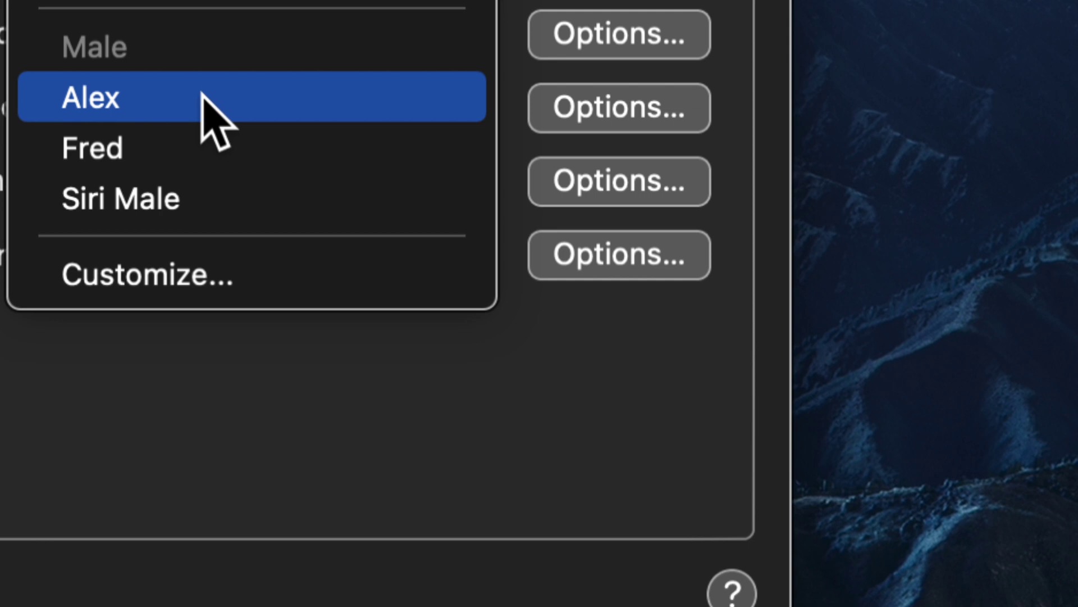
{"action": "left_click", "coordinate": [202, 95]}
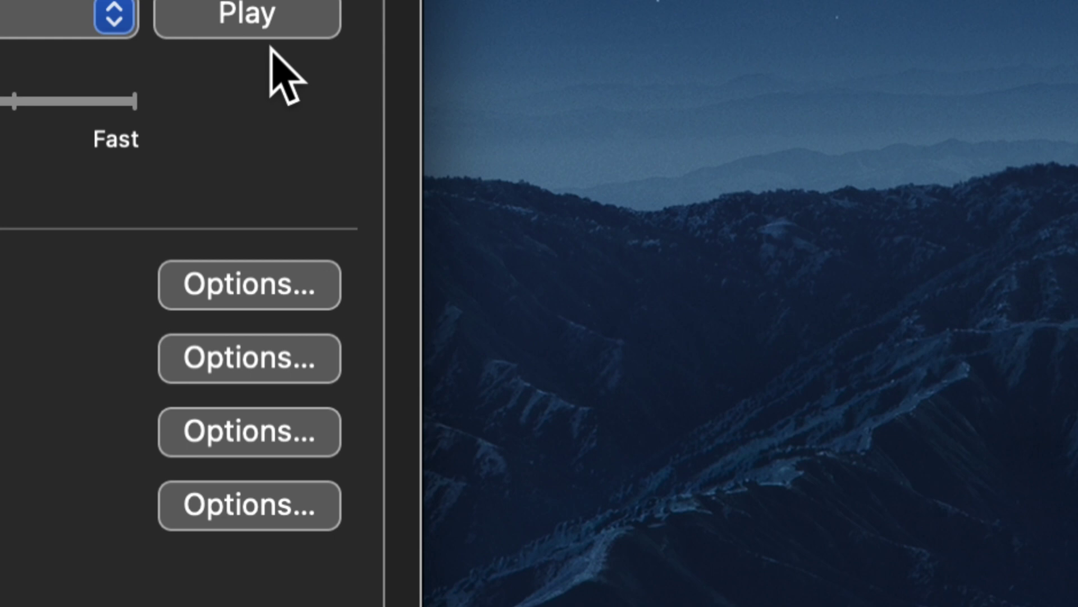
{"action": "left_click", "coordinate": [271, 49]}
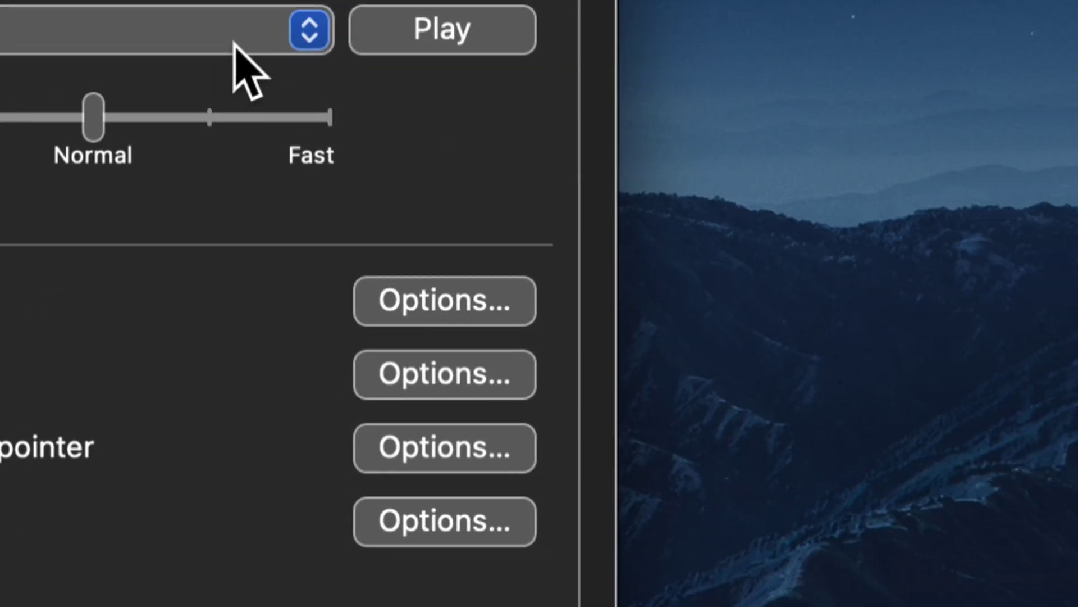
{"action": "left_click", "coordinate": [573, 28]}
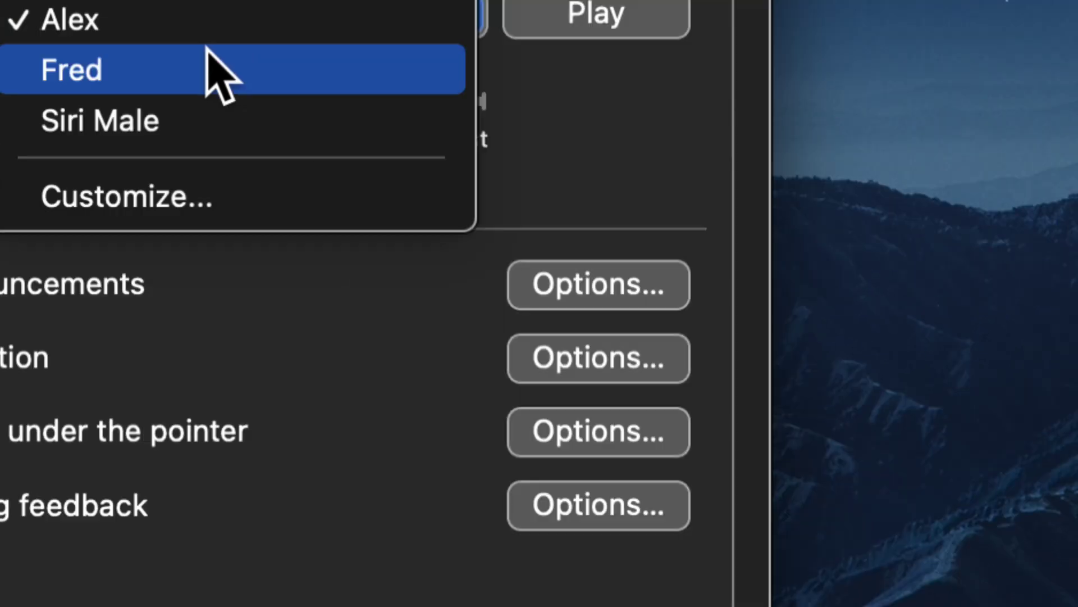
{"action": "scroll", "coordinate": [192, 53], "scroll_direction": "up", "scroll_amount": 4}
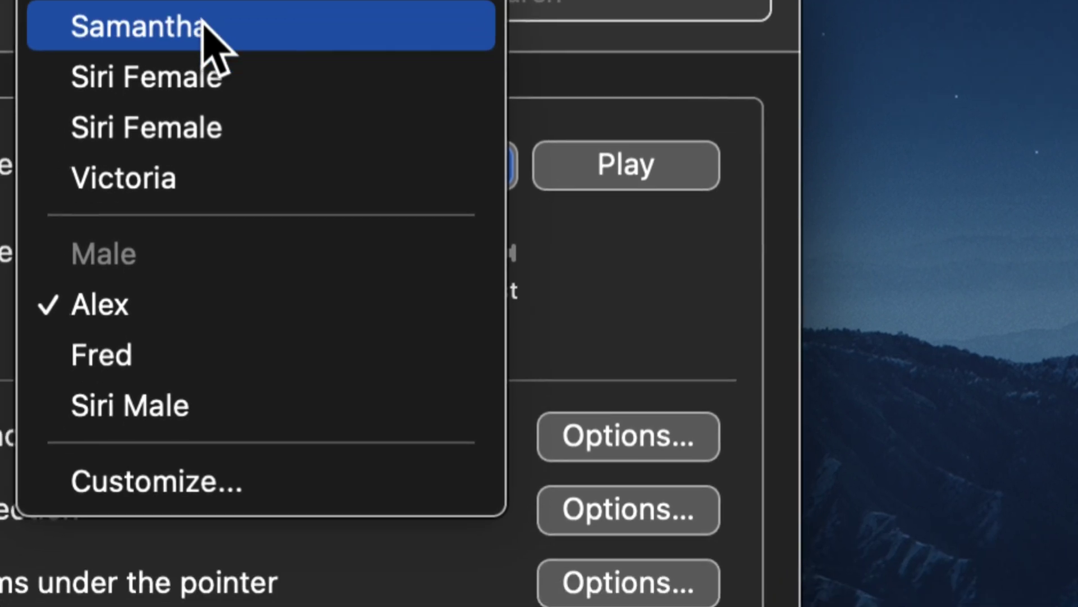
{"action": "left_click", "coordinate": [236, 25]}
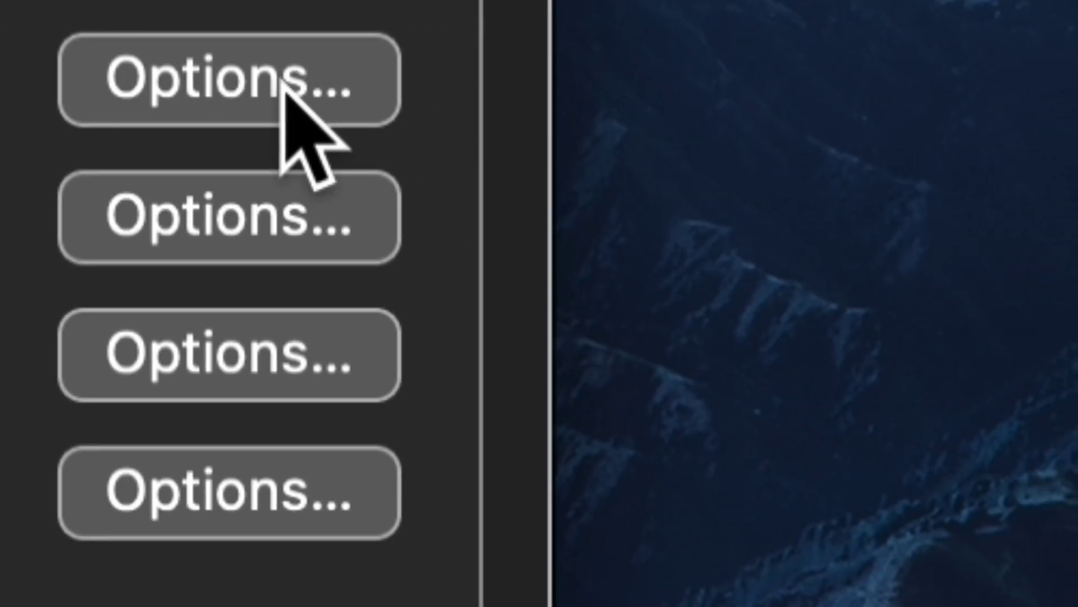
Open the Speak announcements options and review the phrase choices without changing them
{"action": "left_click", "coordinate": [282, 79]}
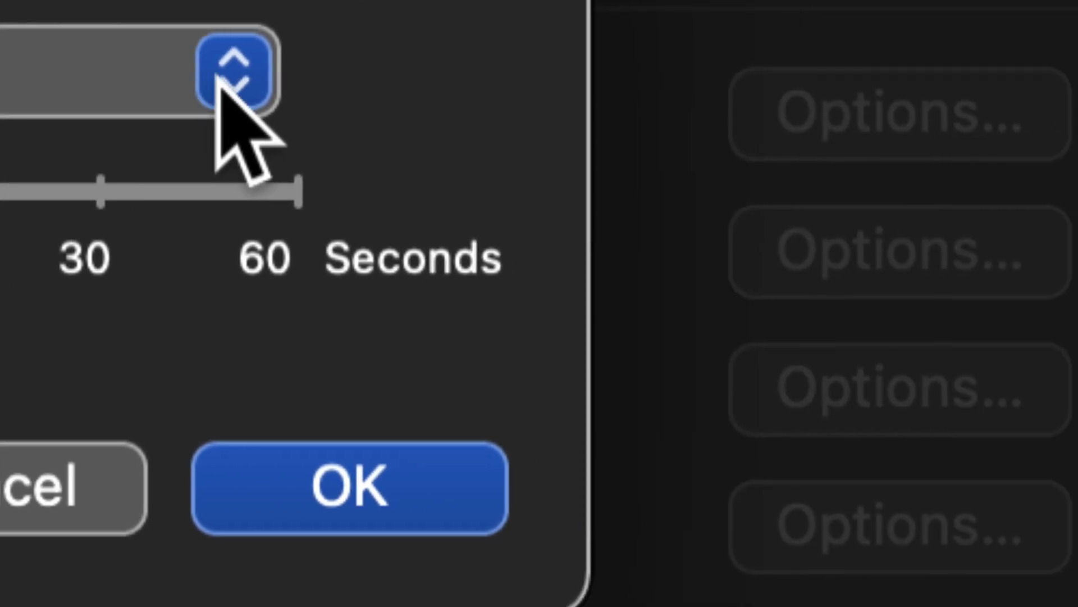
{"action": "left_click", "coordinate": [329, 77]}
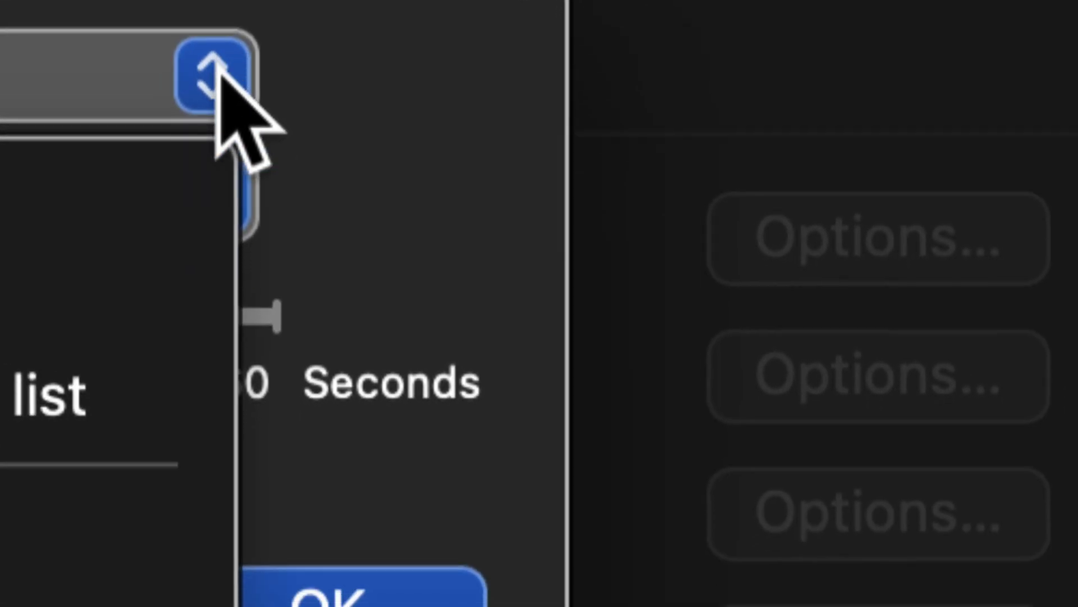
{"action": "left_click", "coordinate": [354, 170]}
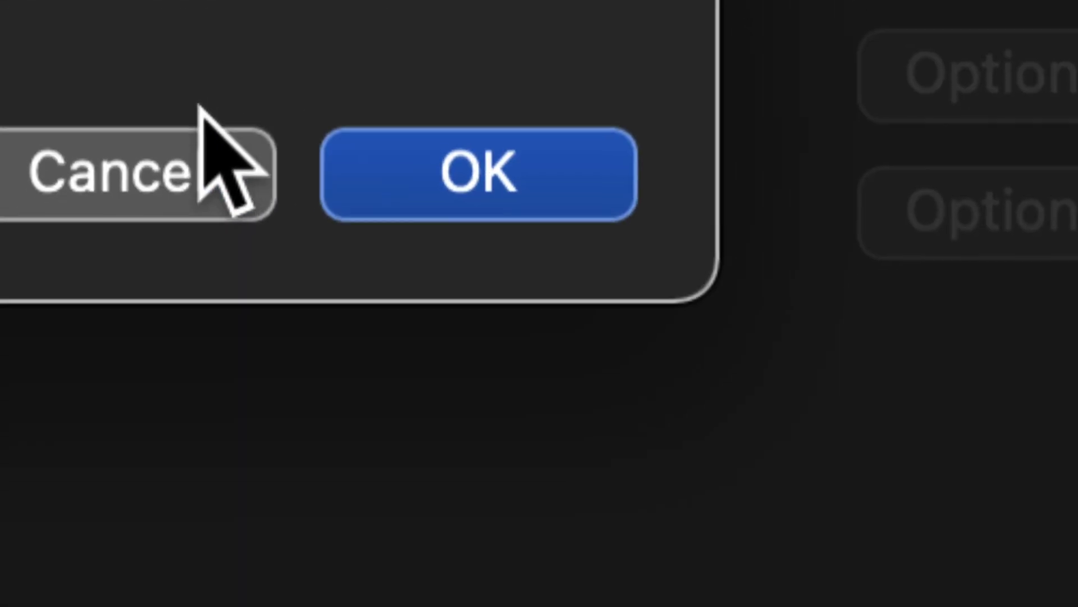
Dismiss the announcements options and set Speak selection's highlight content to Words
{"action": "left_click", "coordinate": [45, 441]}
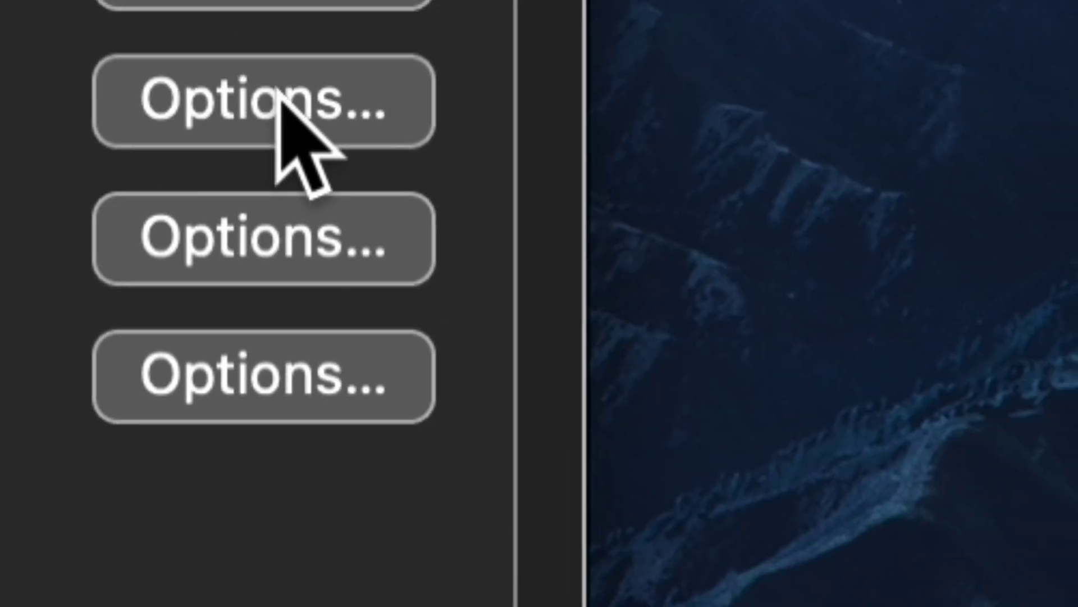
{"action": "left_click", "coordinate": [278, 90]}
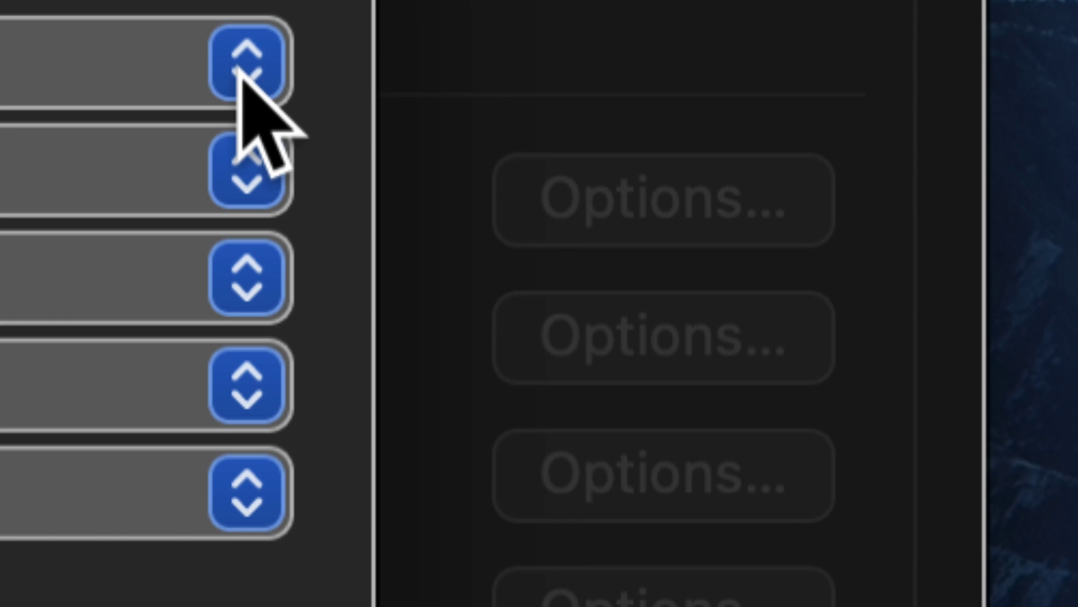
{"action": "left_click", "coordinate": [274, 24]}
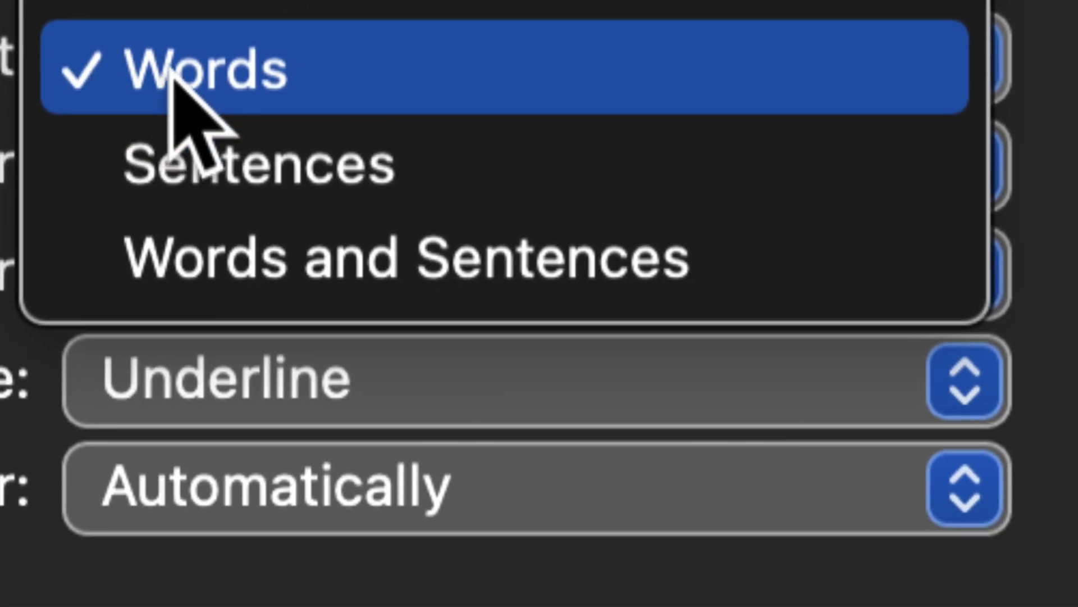
{"action": "left_click", "coordinate": [163, 76]}
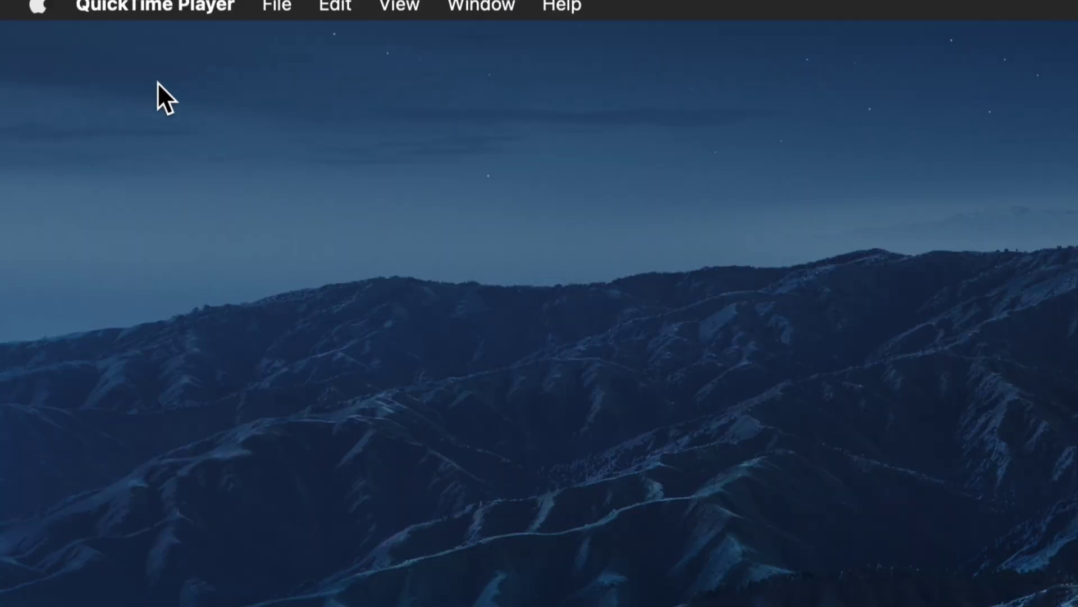
Reopen System Preferences from the Apple menu and return to the Accessibility pane
{"action": "left_click", "coordinate": [38, 12]}
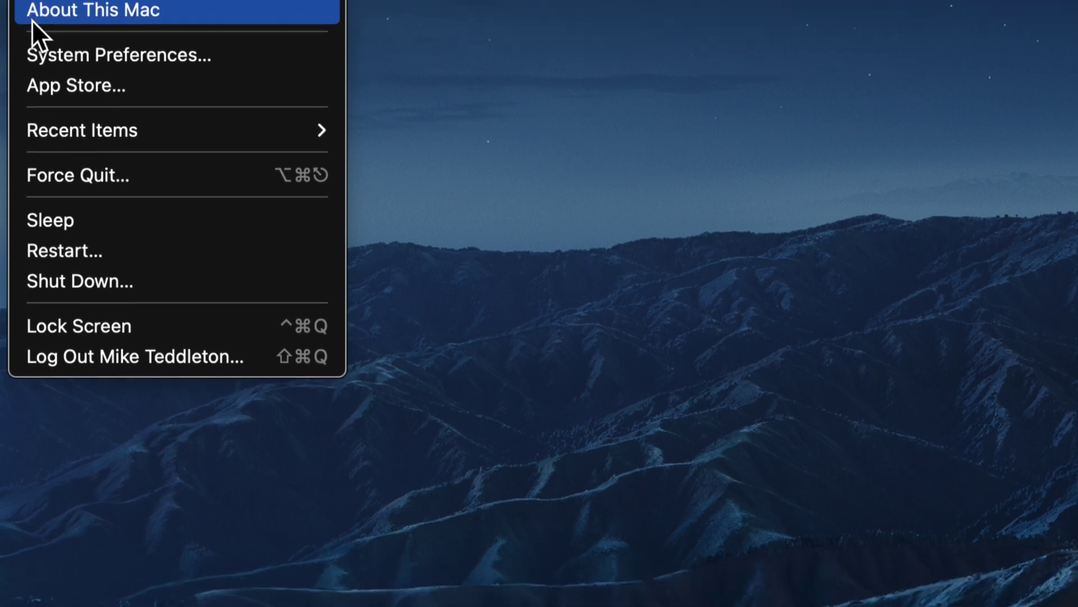
{"action": "left_click", "coordinate": [35, 28]}
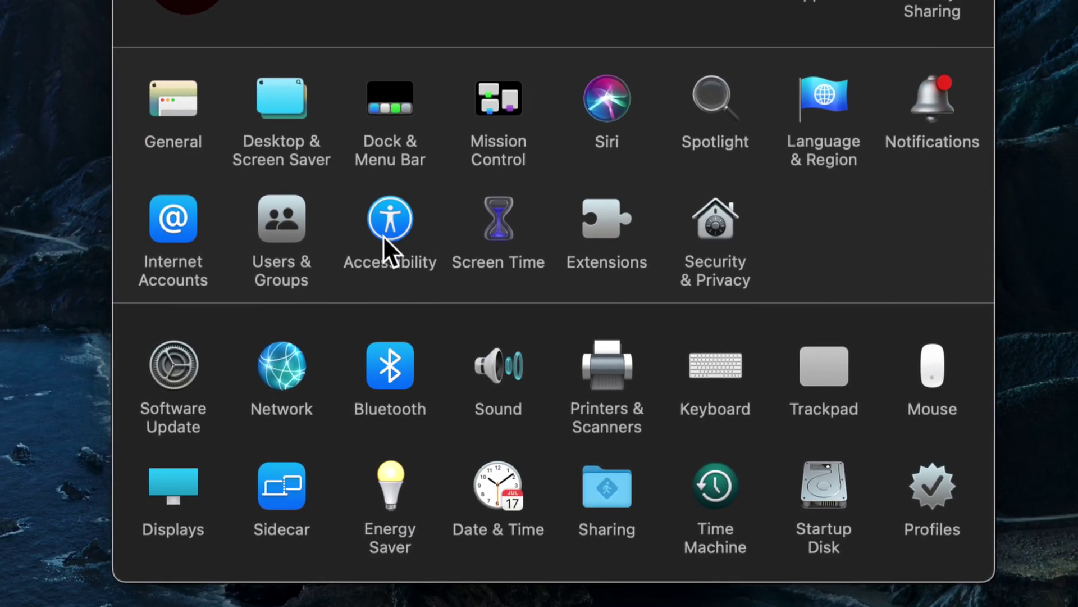
{"action": "left_click", "coordinate": [385, 237]}
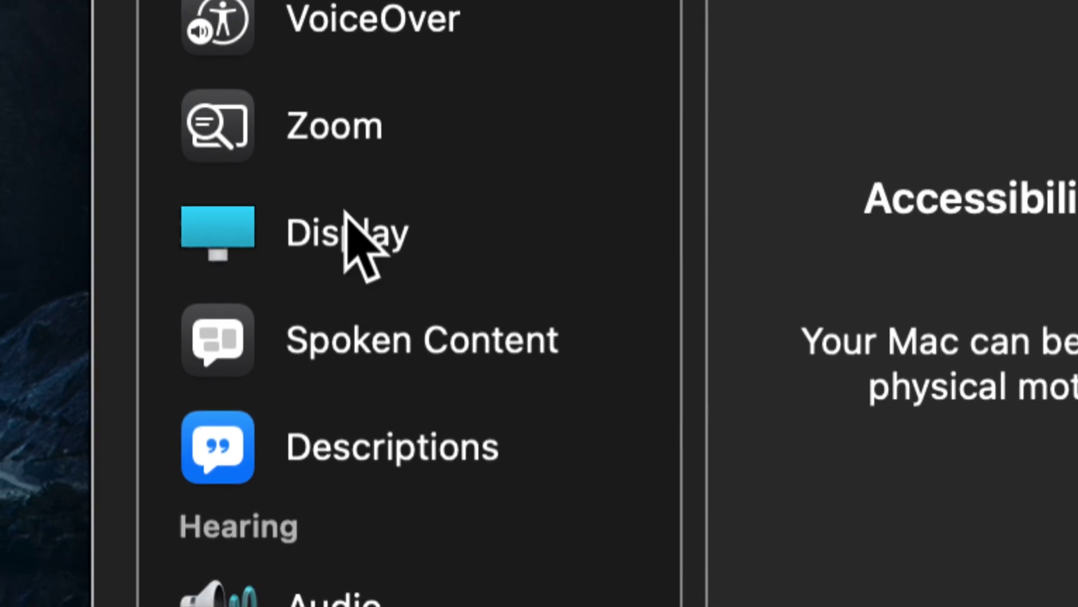
Open Spoken Content, preview Samantha, and put the speaking rate back on Normal
{"action": "left_click", "coordinate": [349, 229]}
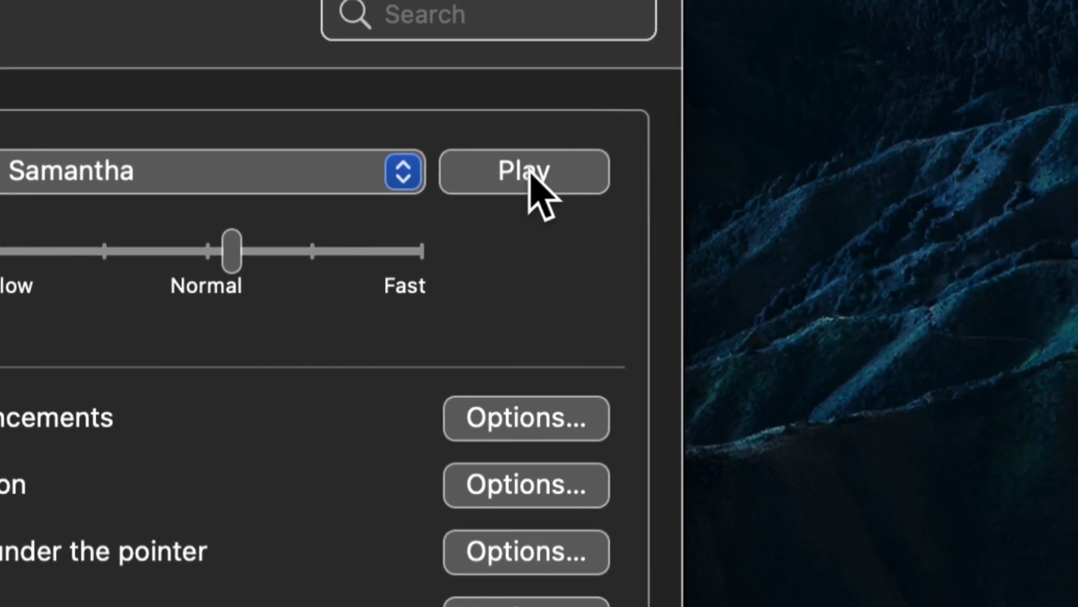
{"action": "left_click", "coordinate": [780, 170]}
{"action": "left_click", "coordinate": [531, 178]}
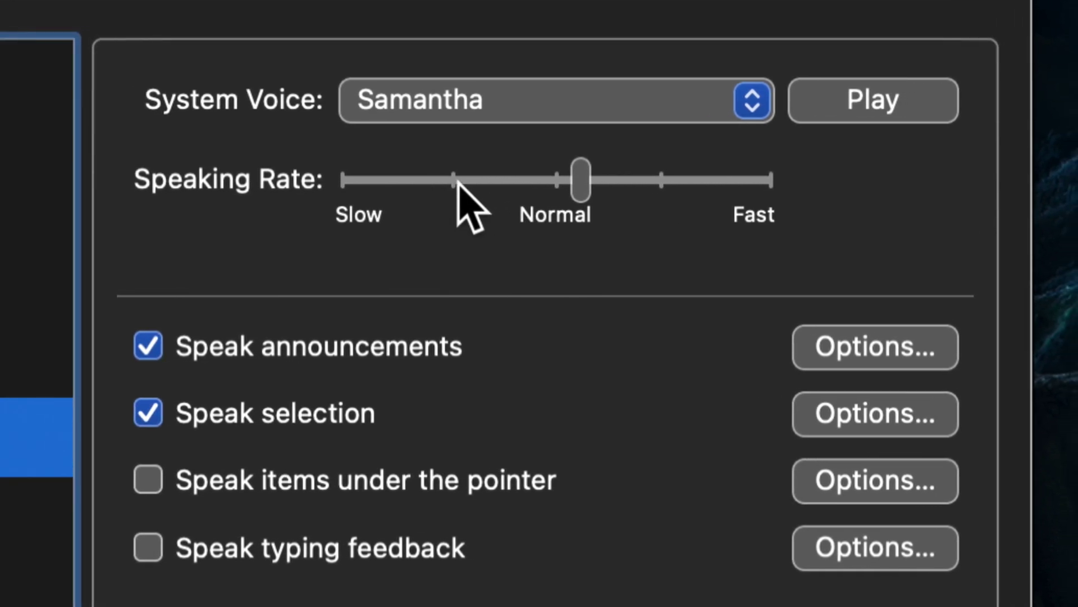
{"action": "left_click", "coordinate": [459, 181]}
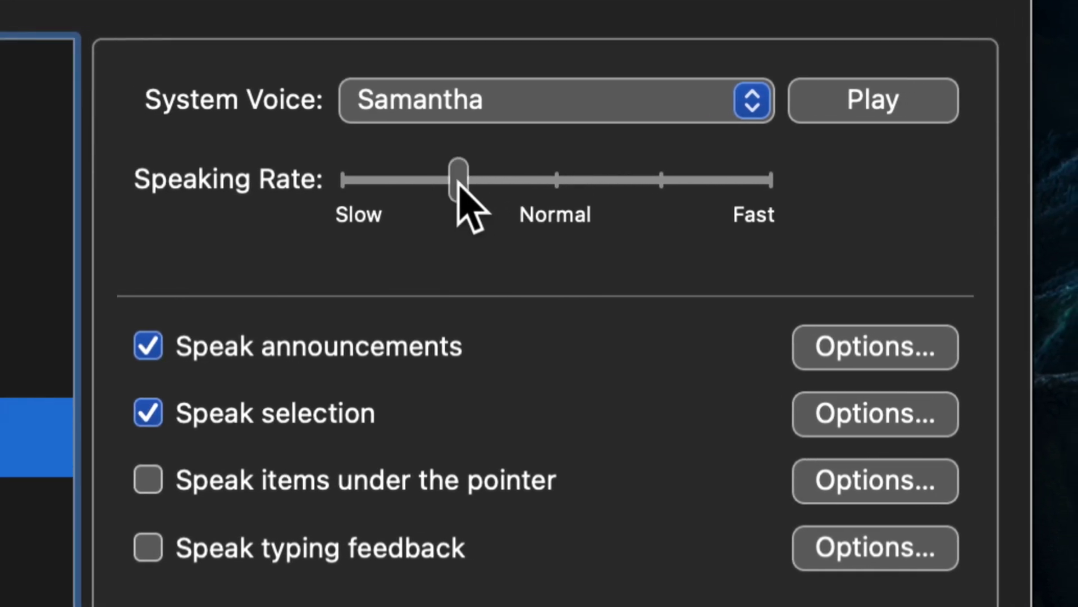
{"action": "left_click", "coordinate": [552, 181]}
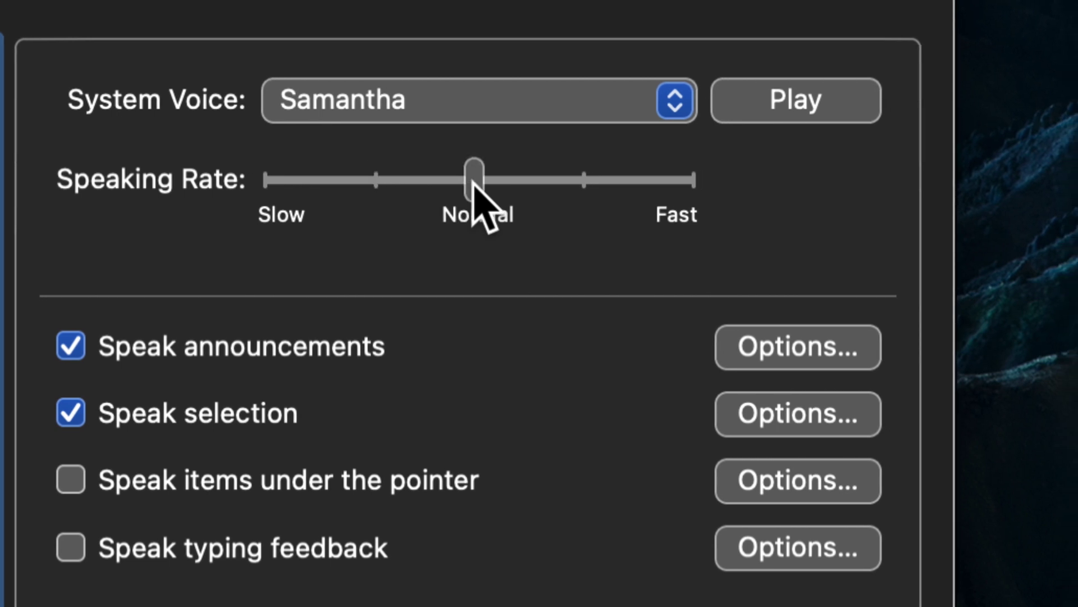
{"action": "left_click_drag", "start_coordinate": [474, 181], "coordinate": [493, 182]}
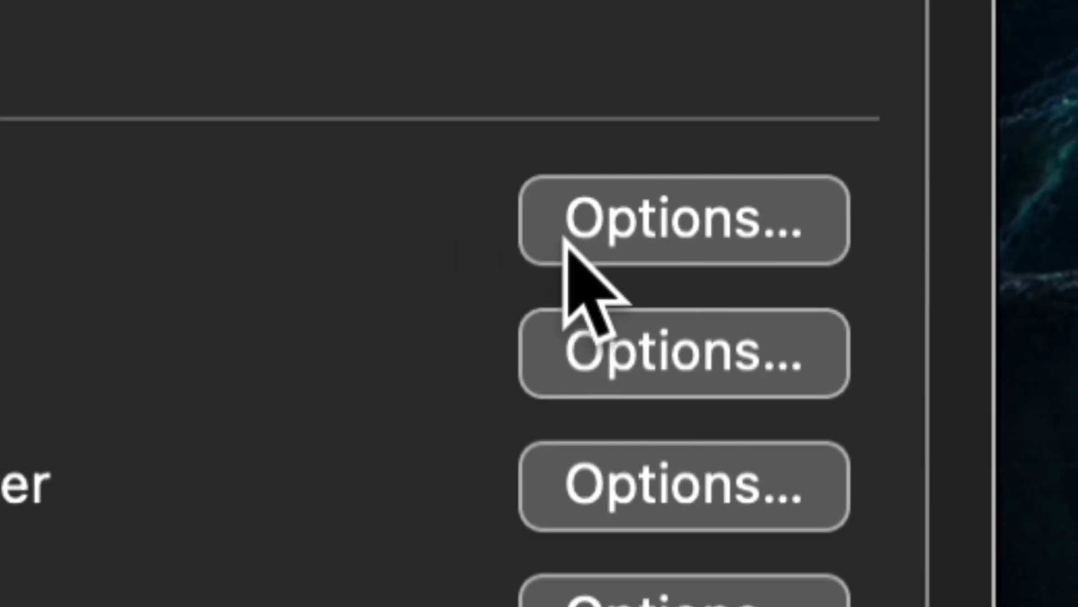
{"action": "left_click", "coordinate": [629, 220]}
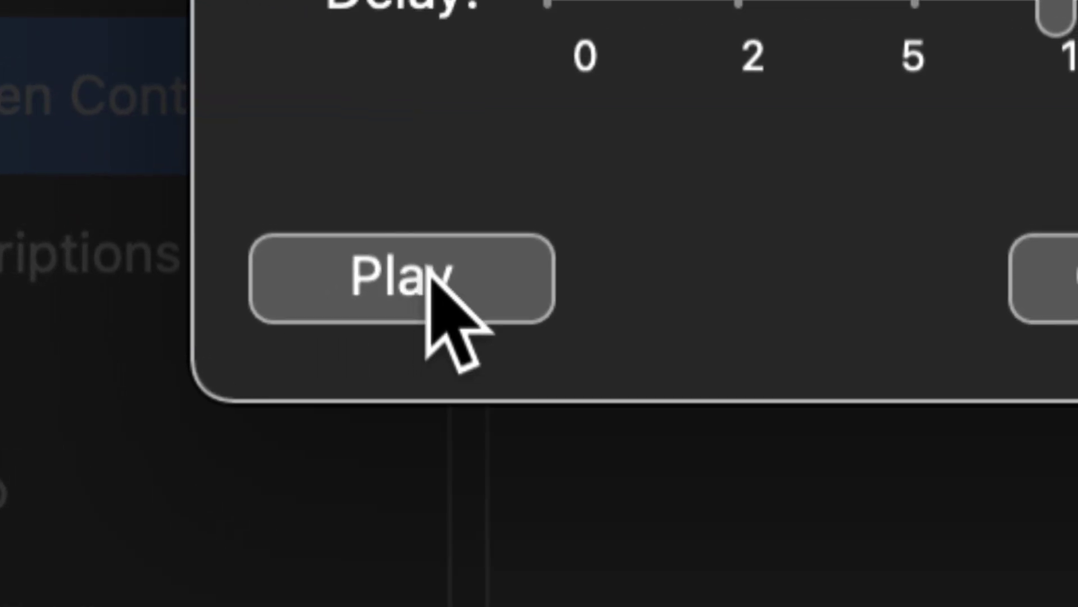
{"action": "left_click", "coordinate": [0, 415]}
{"action": "left_click", "coordinate": [428, 271]}
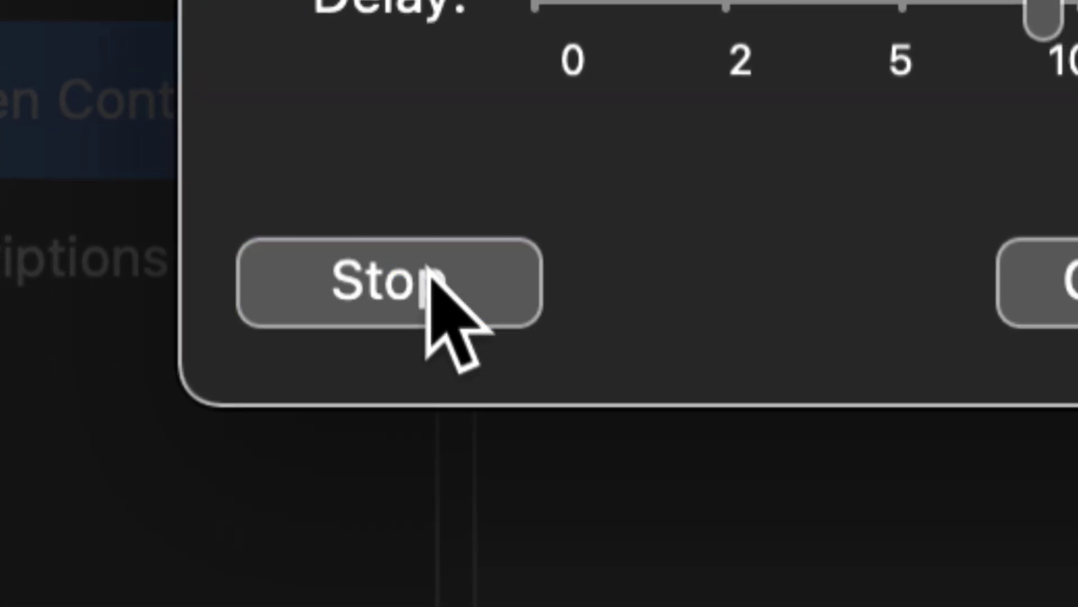
{"action": "left_click", "coordinate": [428, 271]}
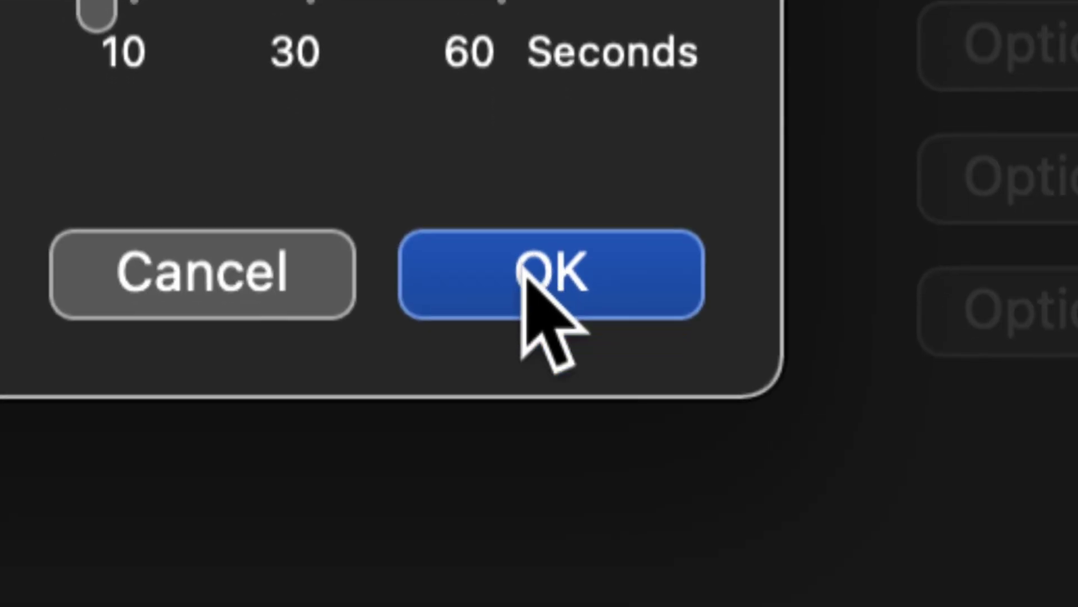
{"action": "left_click", "coordinate": [613, 520]}
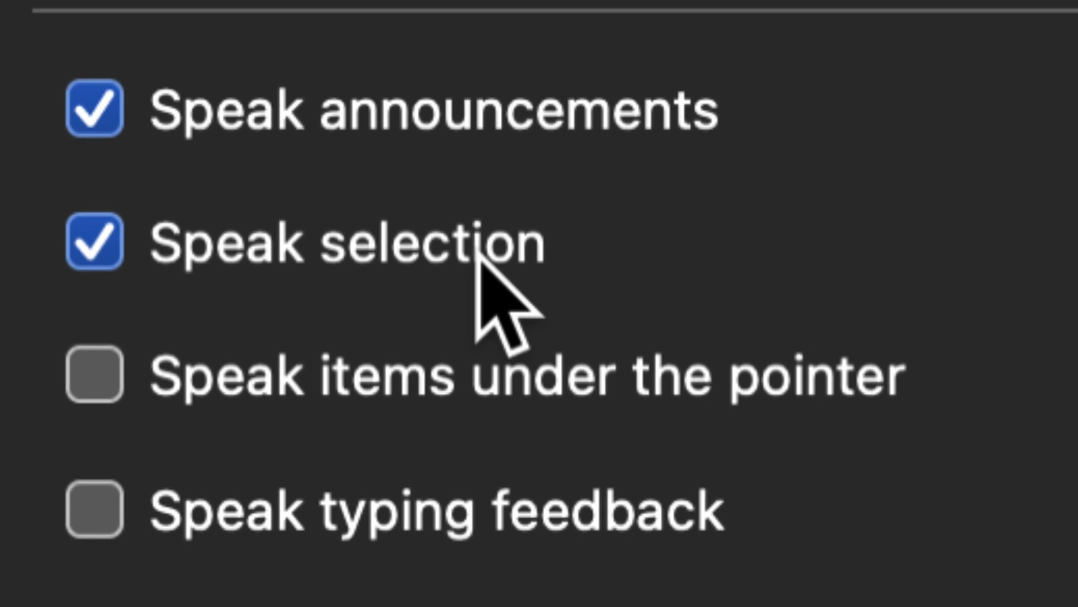
Toggle Speak selection off and back on, then open its options
{"action": "left_click", "coordinate": [477, 255]}
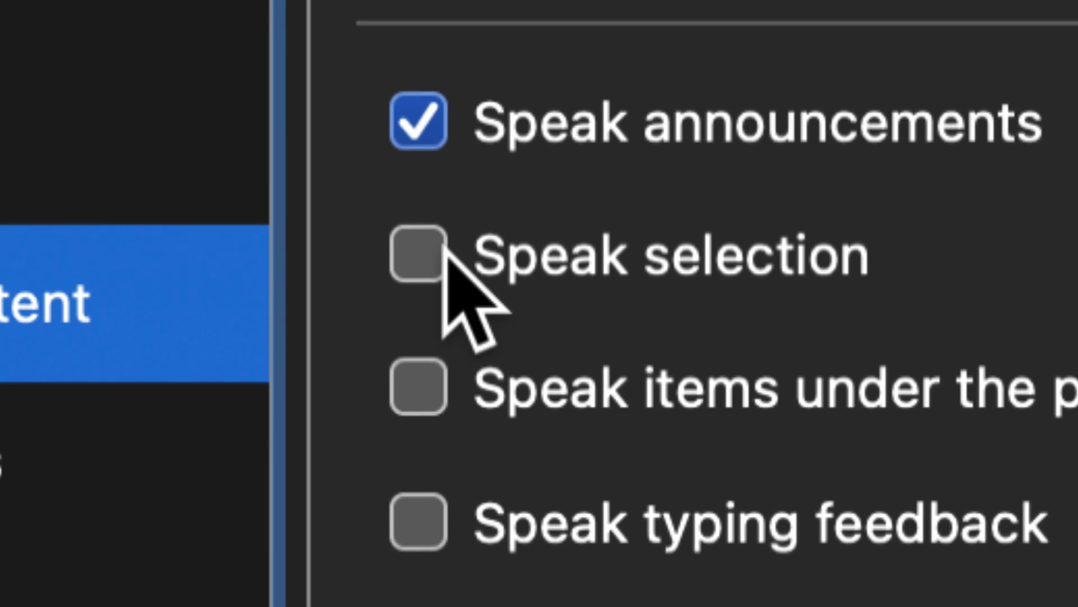
{"action": "left_click", "coordinate": [423, 250]}
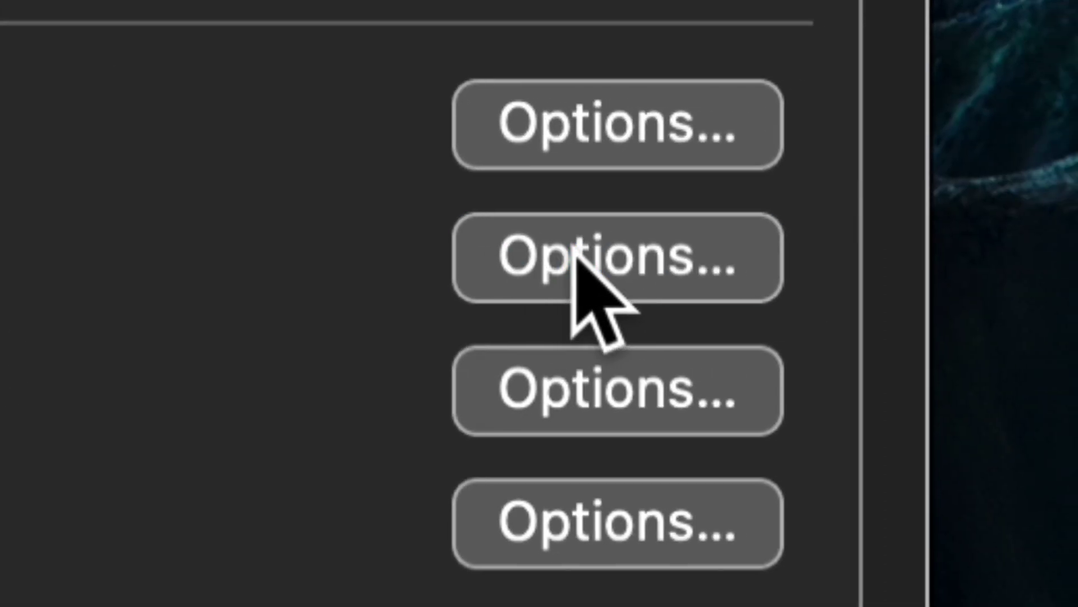
{"action": "left_click", "coordinate": [573, 250]}
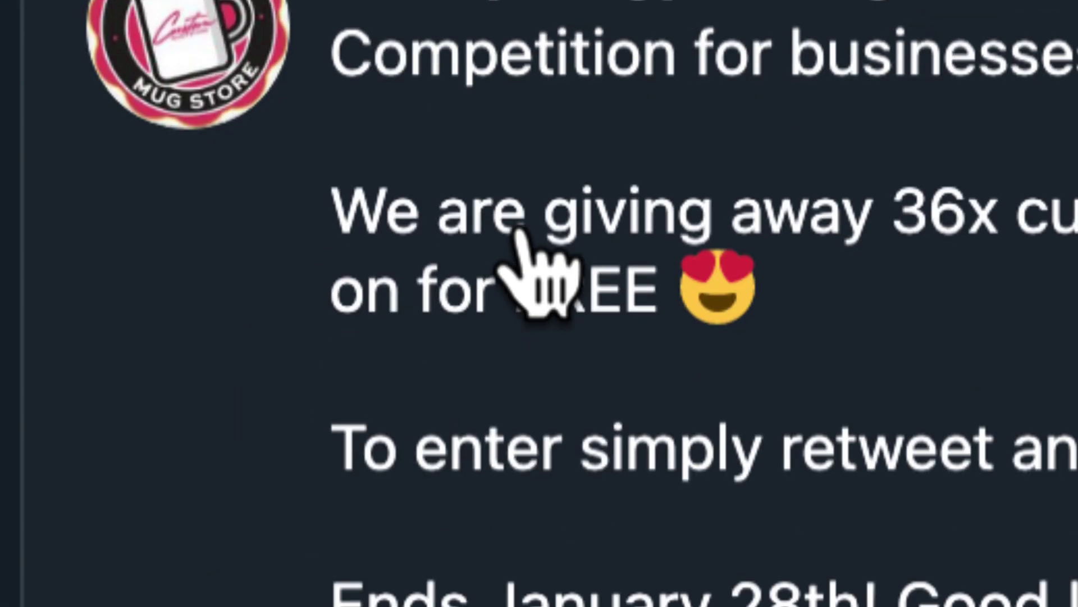
Drag-select the giveaway tweet's opening lines in Twitter, ending at 'on for FREE'
{"action": "left_click_drag", "start_coordinate": [456, 213], "coordinate": [904, 239]}
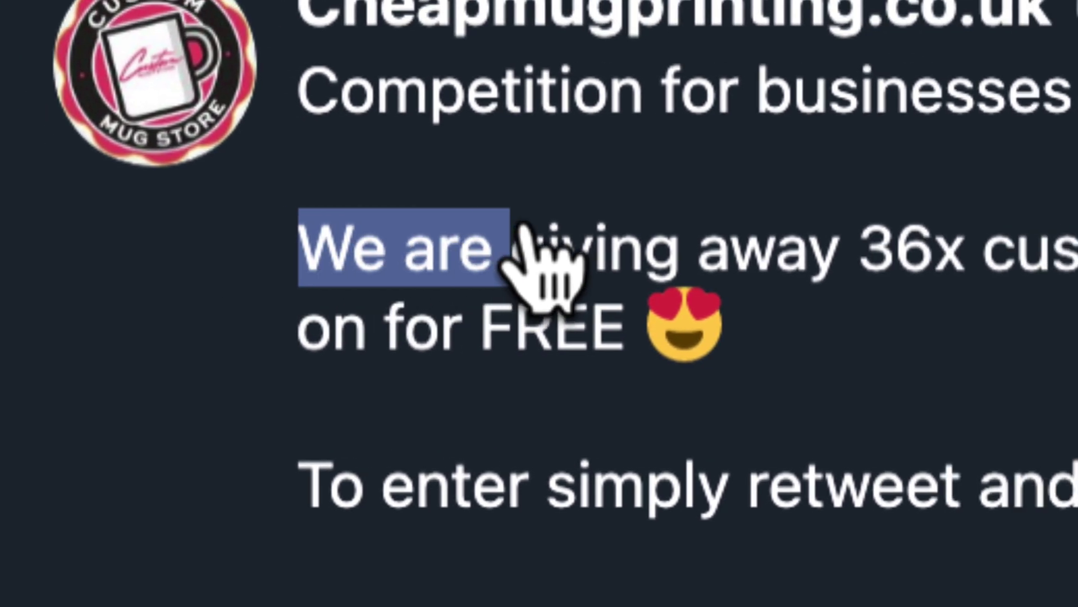
{"action": "left_click_drag", "start_coordinate": [542, 233], "coordinate": [603, 284]}
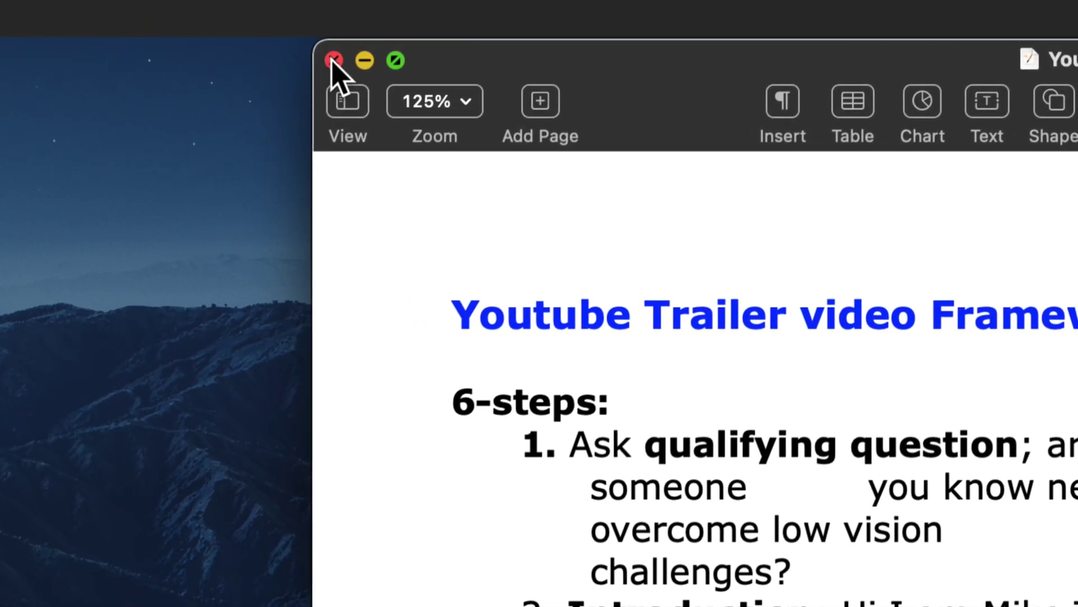
Close Pages, then set the Speak selection word highlight colour to Blue and confirm with OK
{"action": "left_click", "coordinate": [333, 59]}
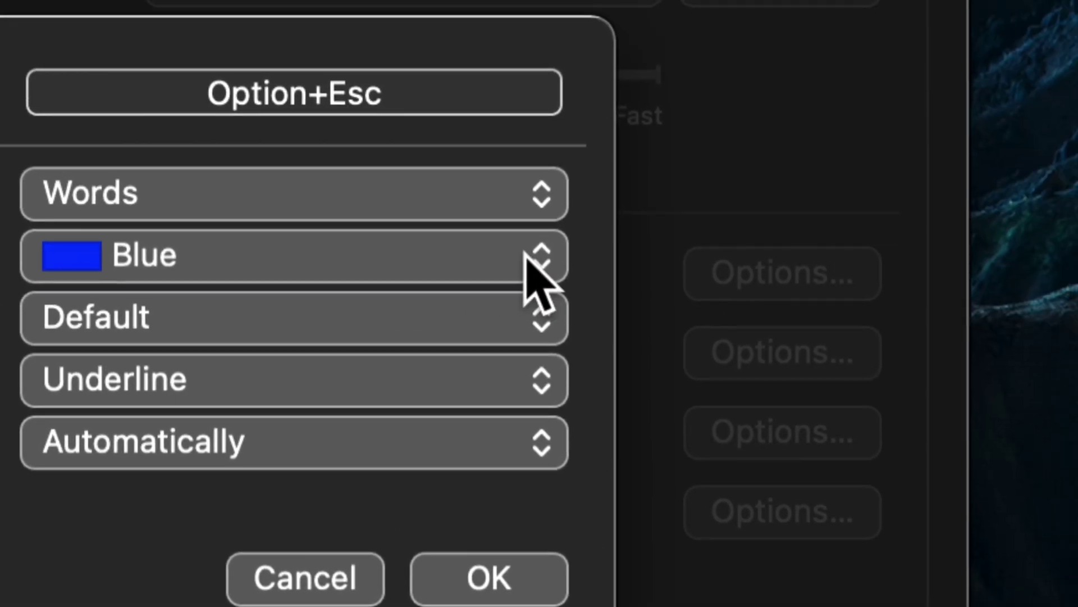
{"action": "left_click", "coordinate": [778, 242]}
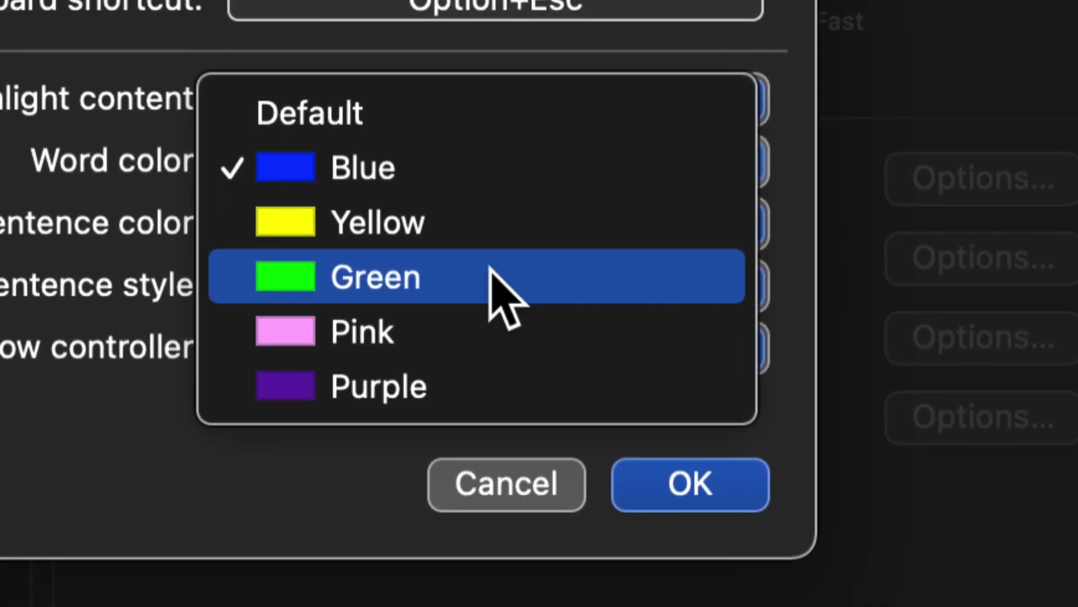
{"action": "left_click", "coordinate": [507, 298]}
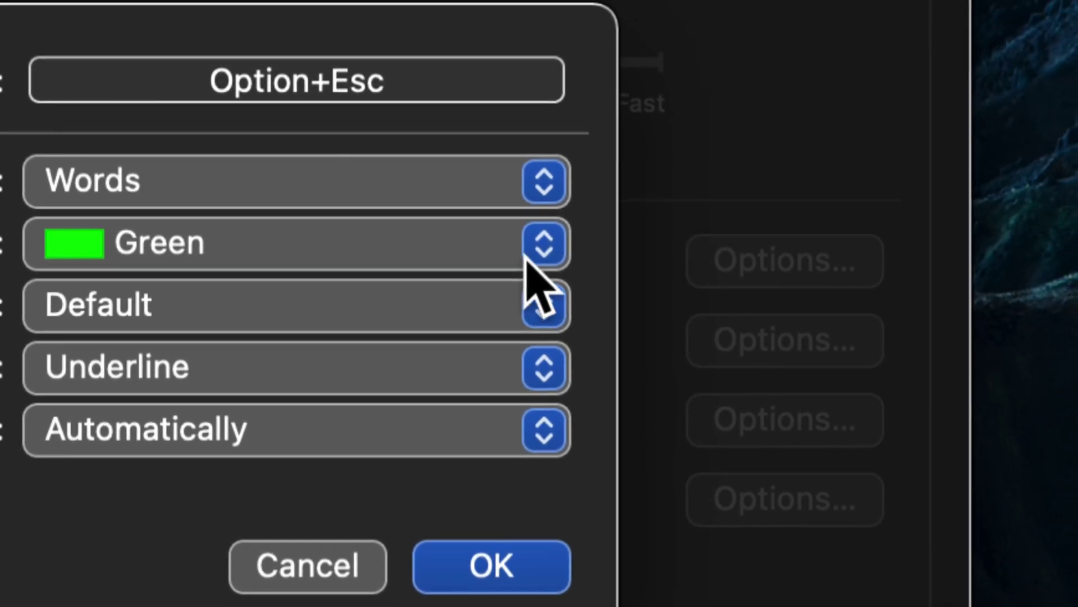
{"action": "left_click", "coordinate": [730, 162]}
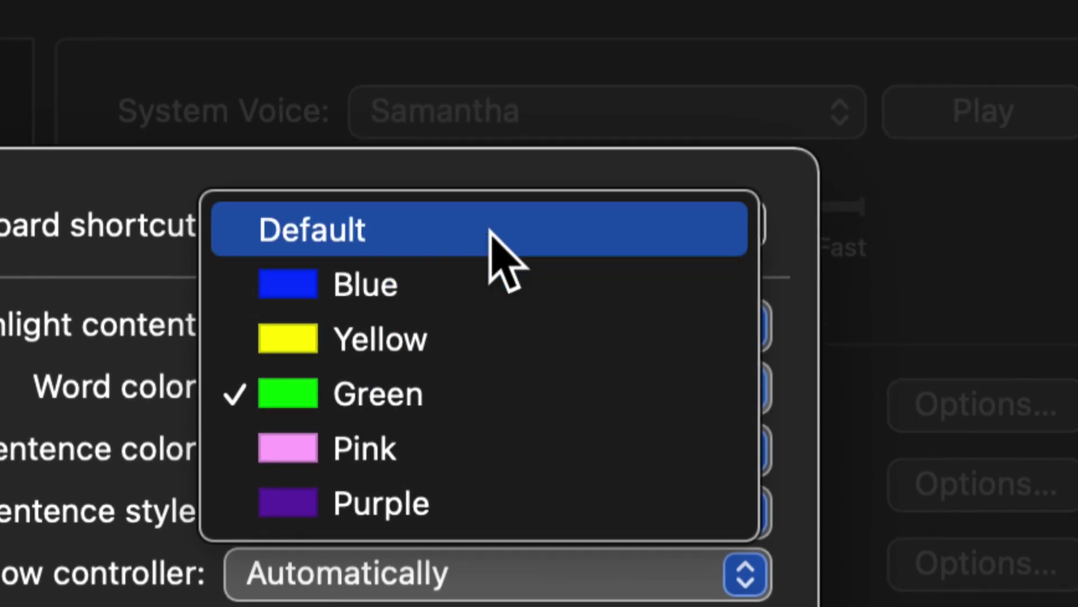
{"action": "left_click", "coordinate": [472, 89]}
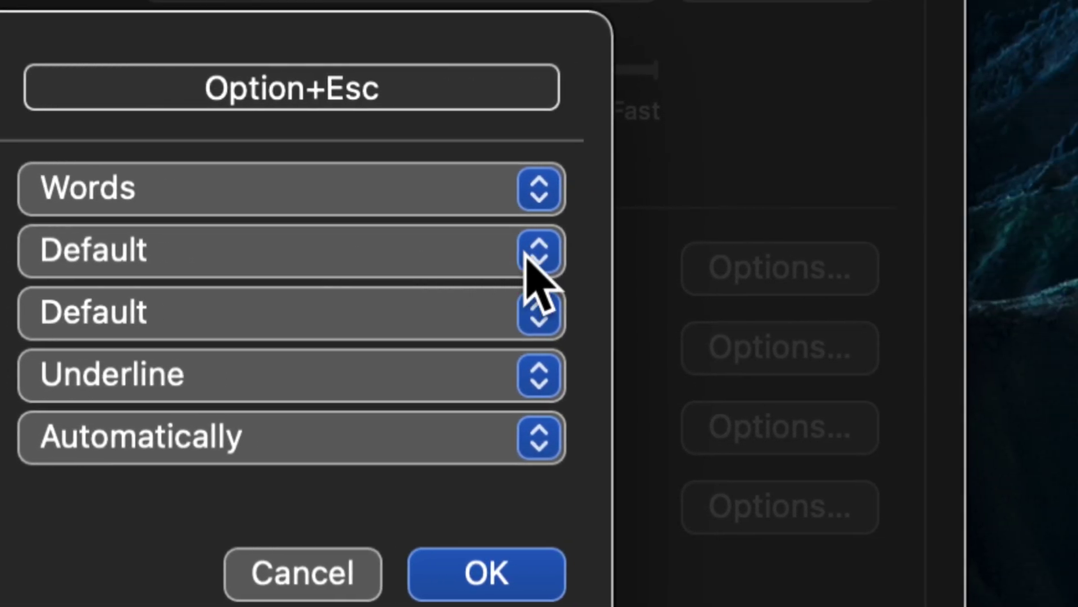
{"action": "left_click", "coordinate": [789, 253]}
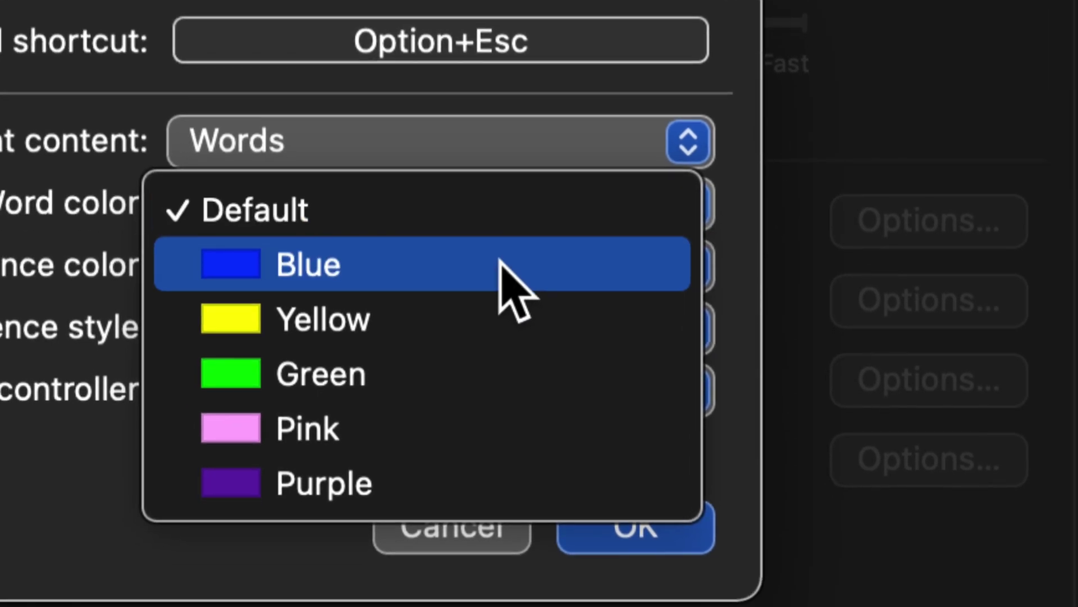
{"action": "left_click", "coordinate": [458, 306]}
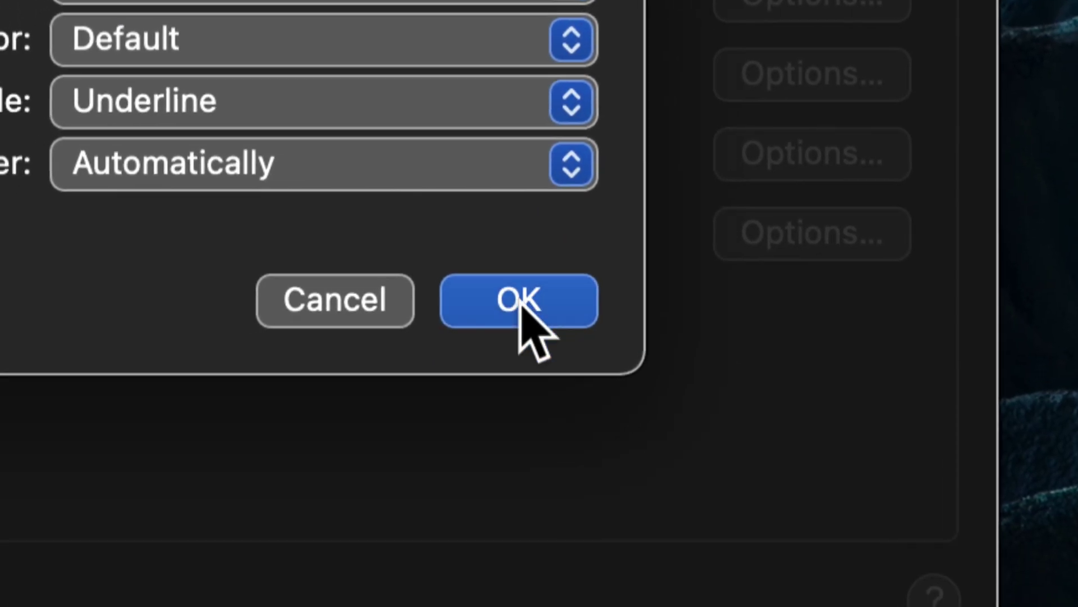
{"action": "left_click", "coordinate": [520, 303]}
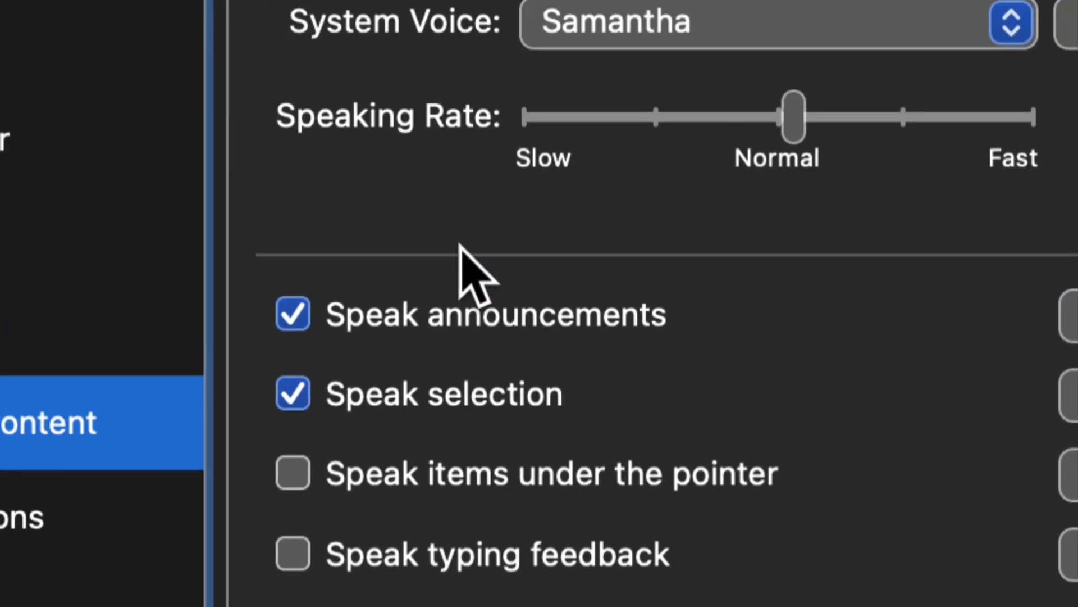